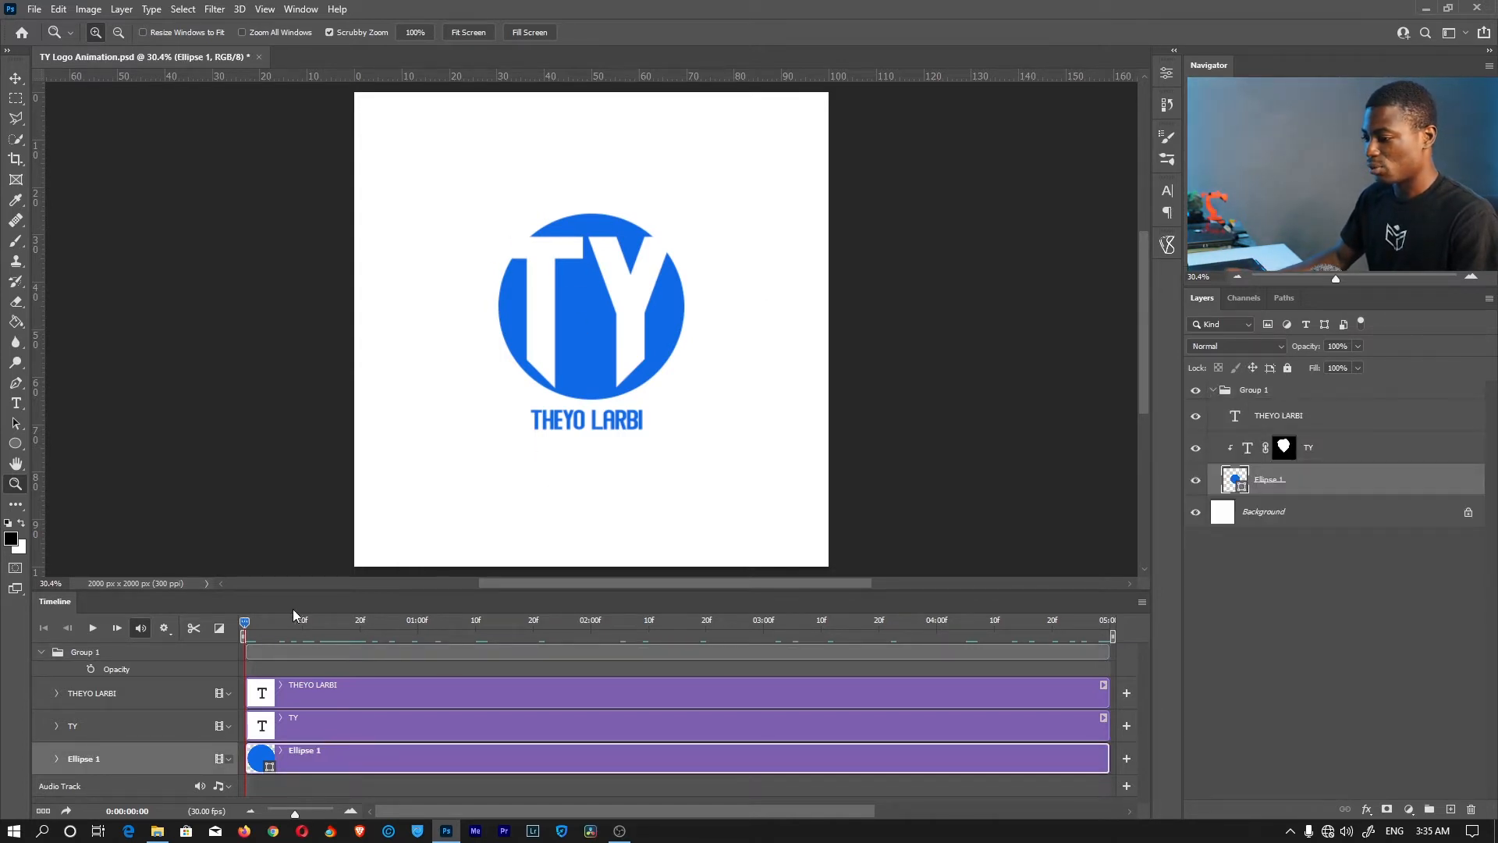
drag(245, 622, 1061, 625)
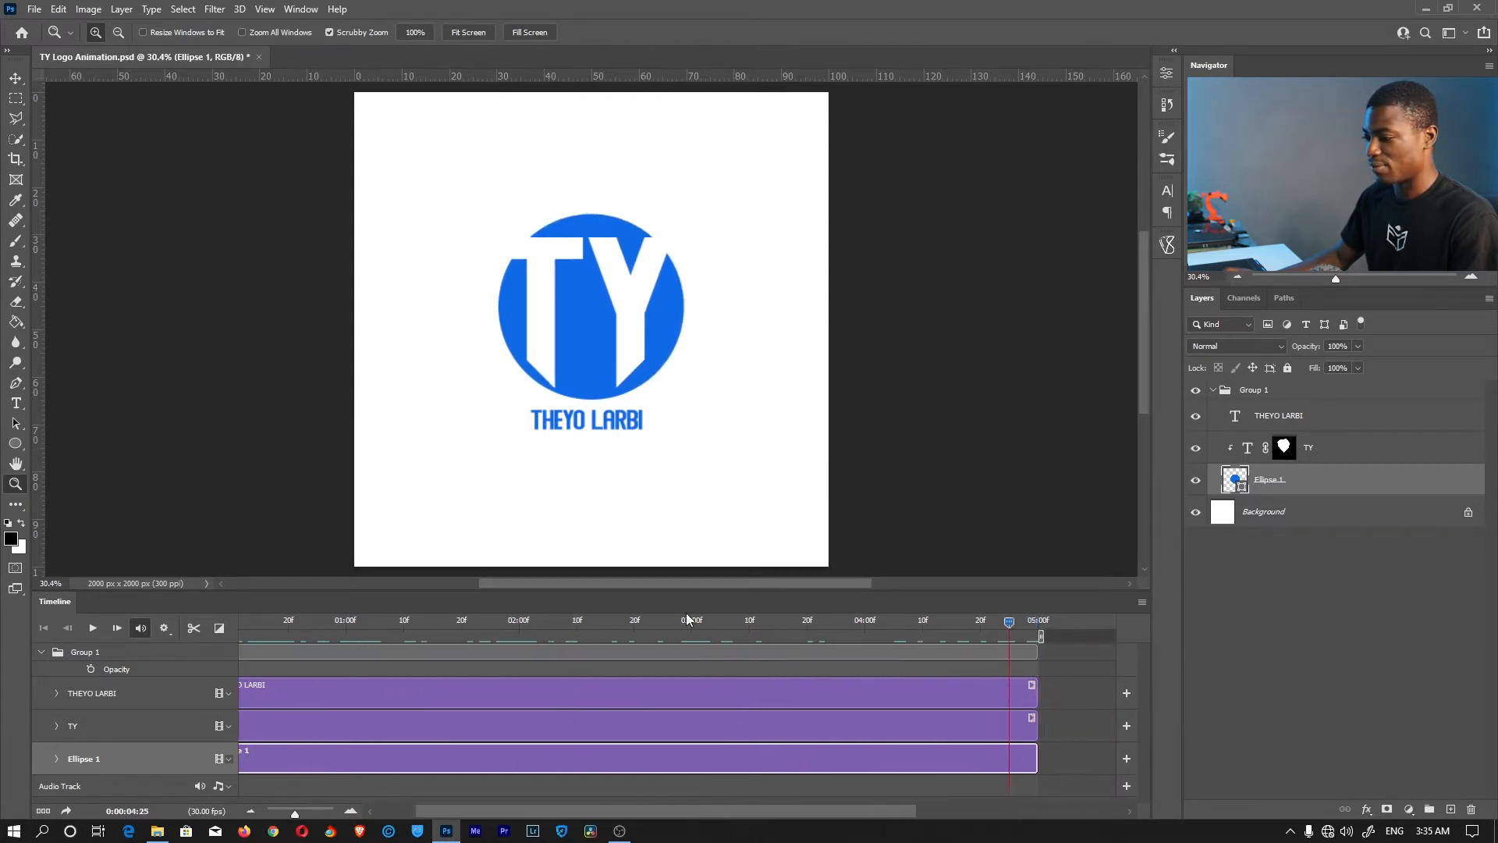
drag(686, 612, 843, 615)
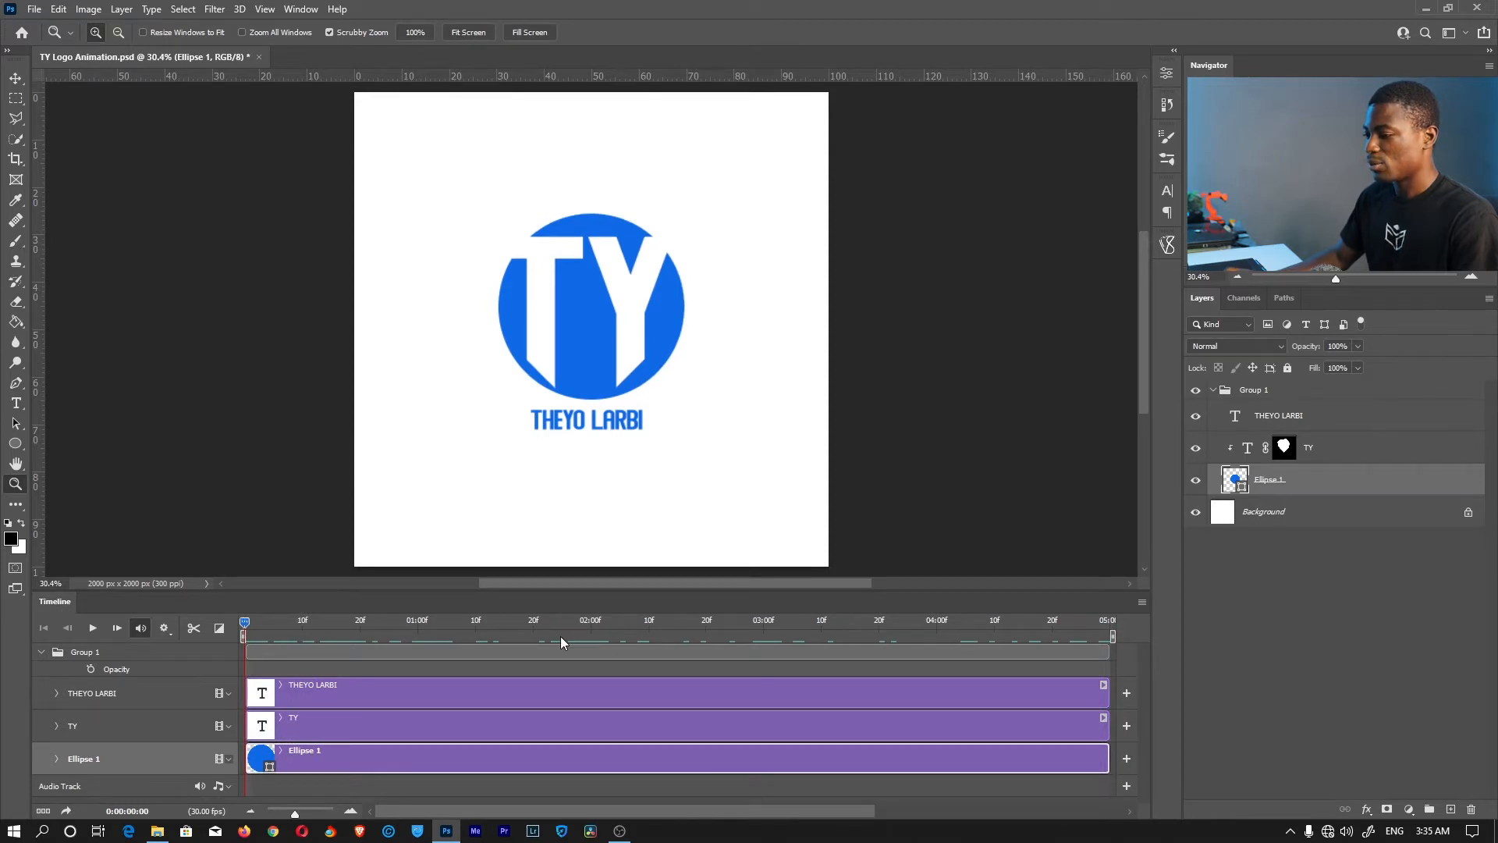
drag(309, 617, 372, 621)
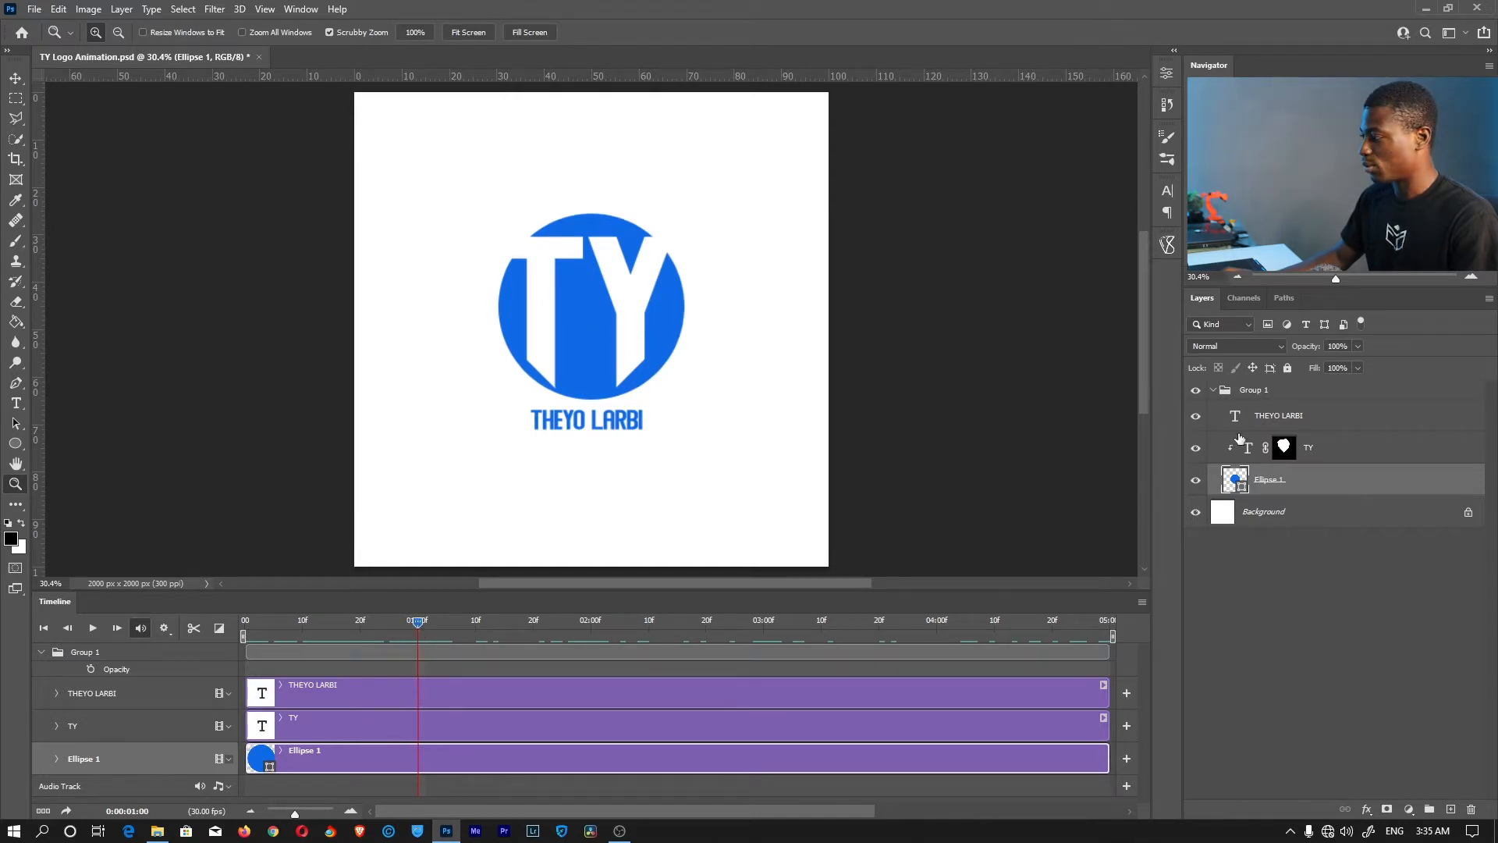
click(1195, 447)
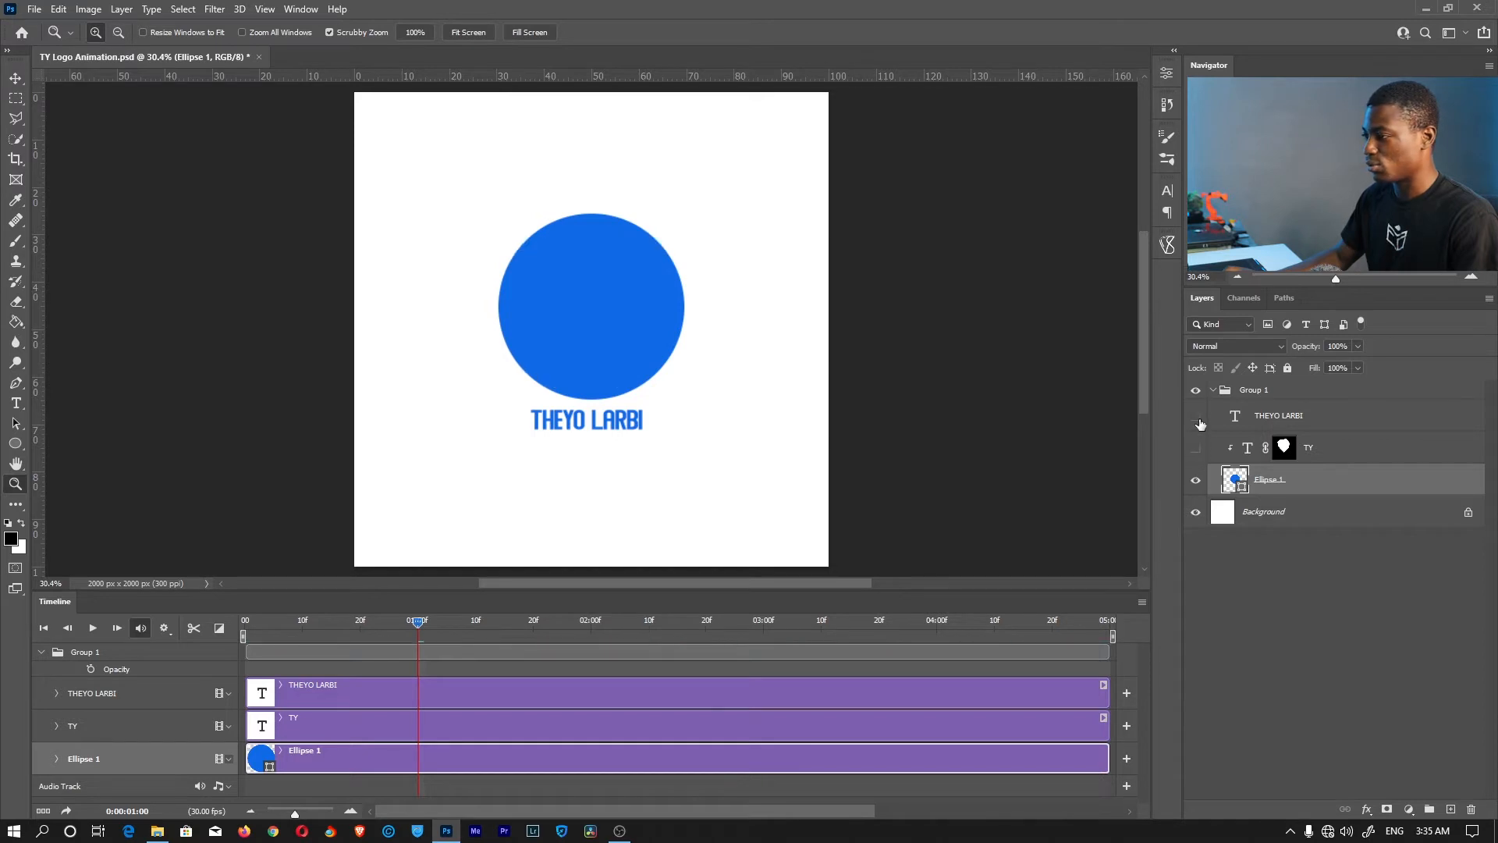
click(1195, 415)
Rasterize Ellipse 1 and set its Position keyframe at one second
right_click(1269, 479)
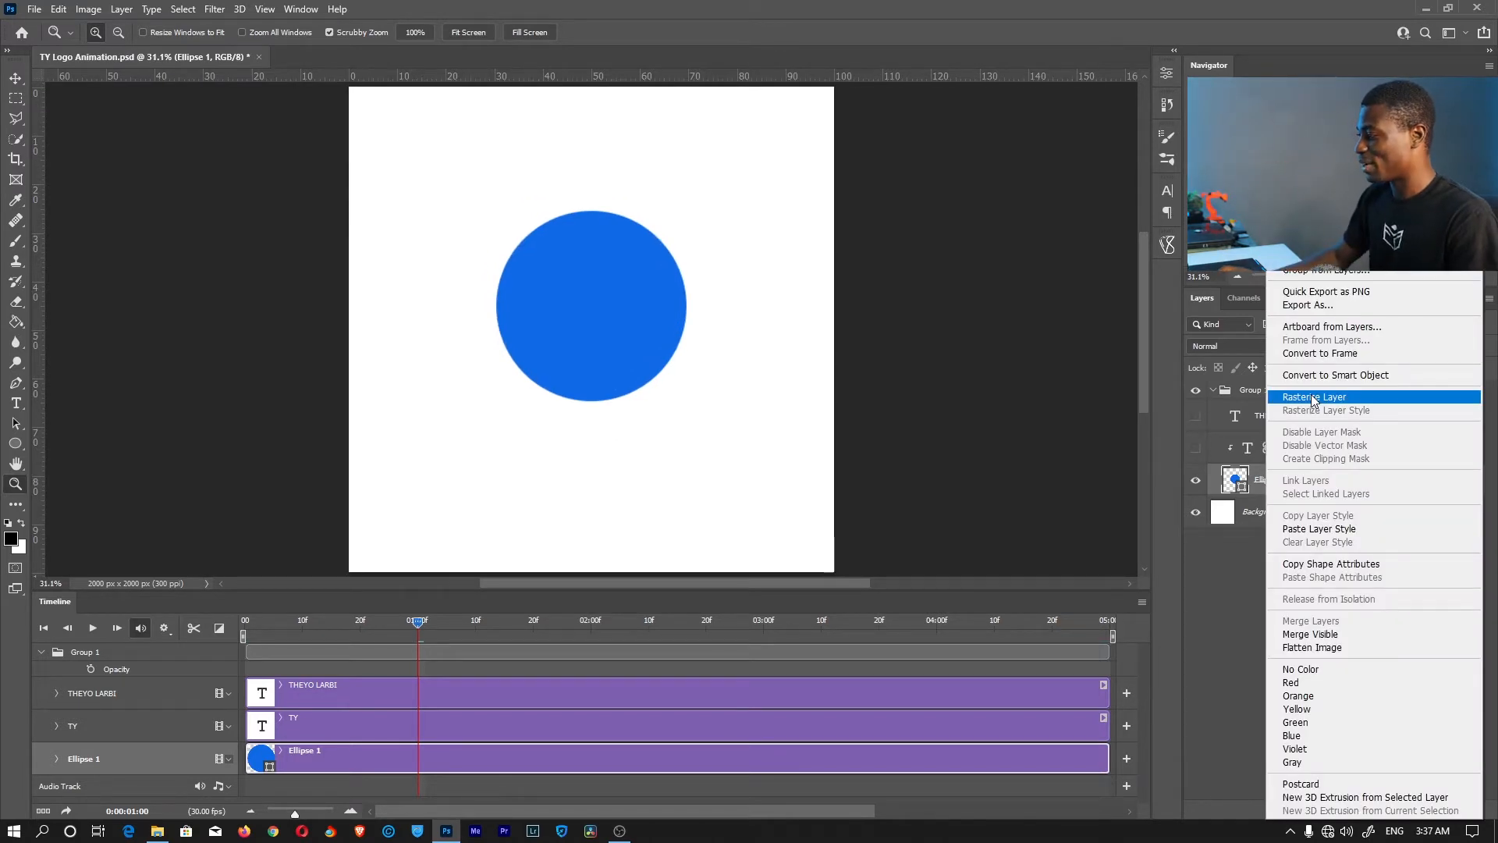
click(1313, 398)
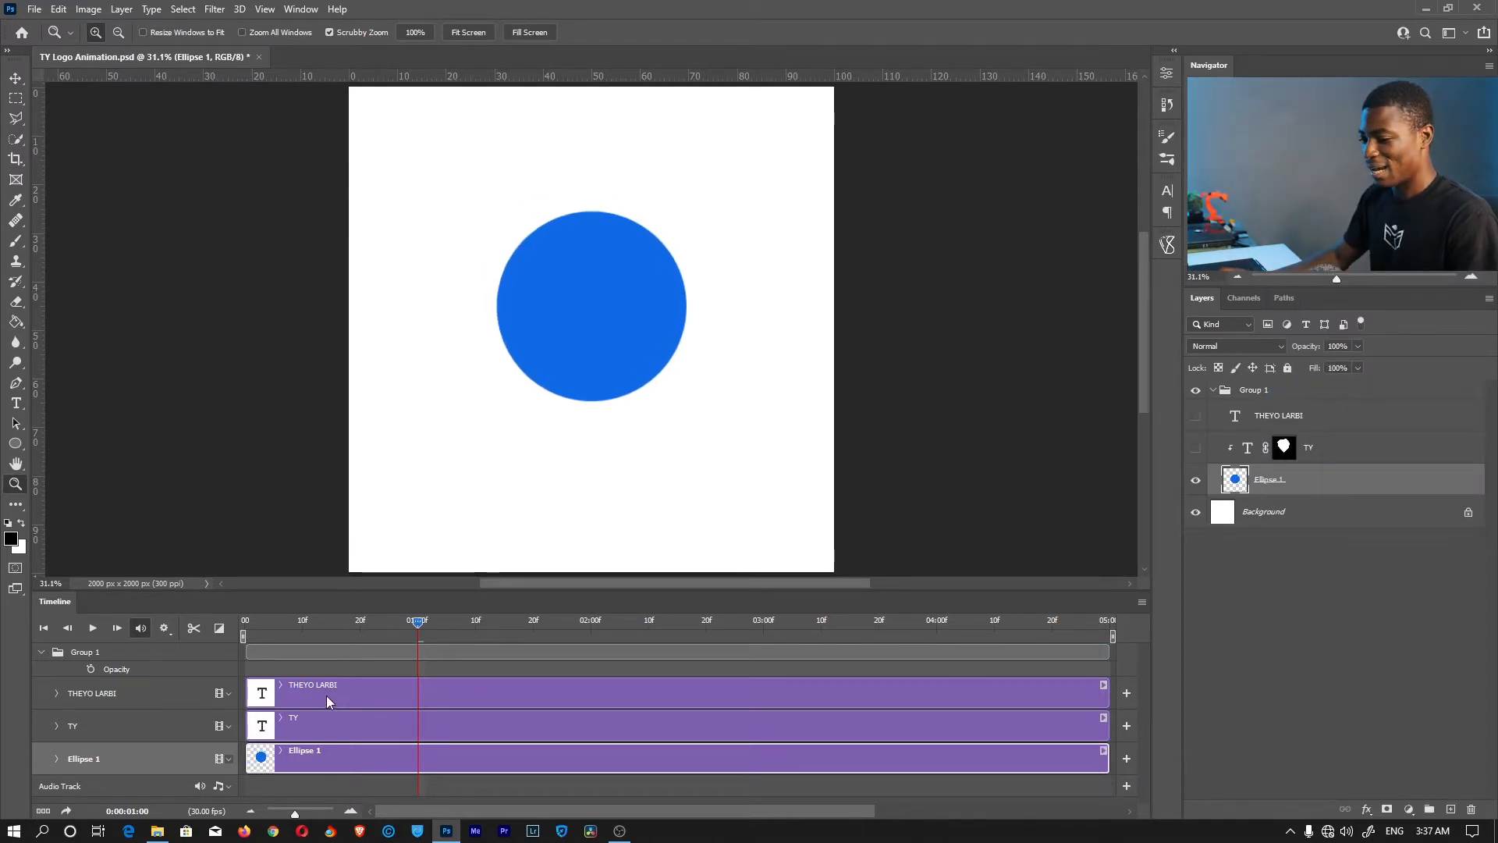
scroll(333, 698, down, 1)
click(56, 758)
scroll(334, 751, down, 1)
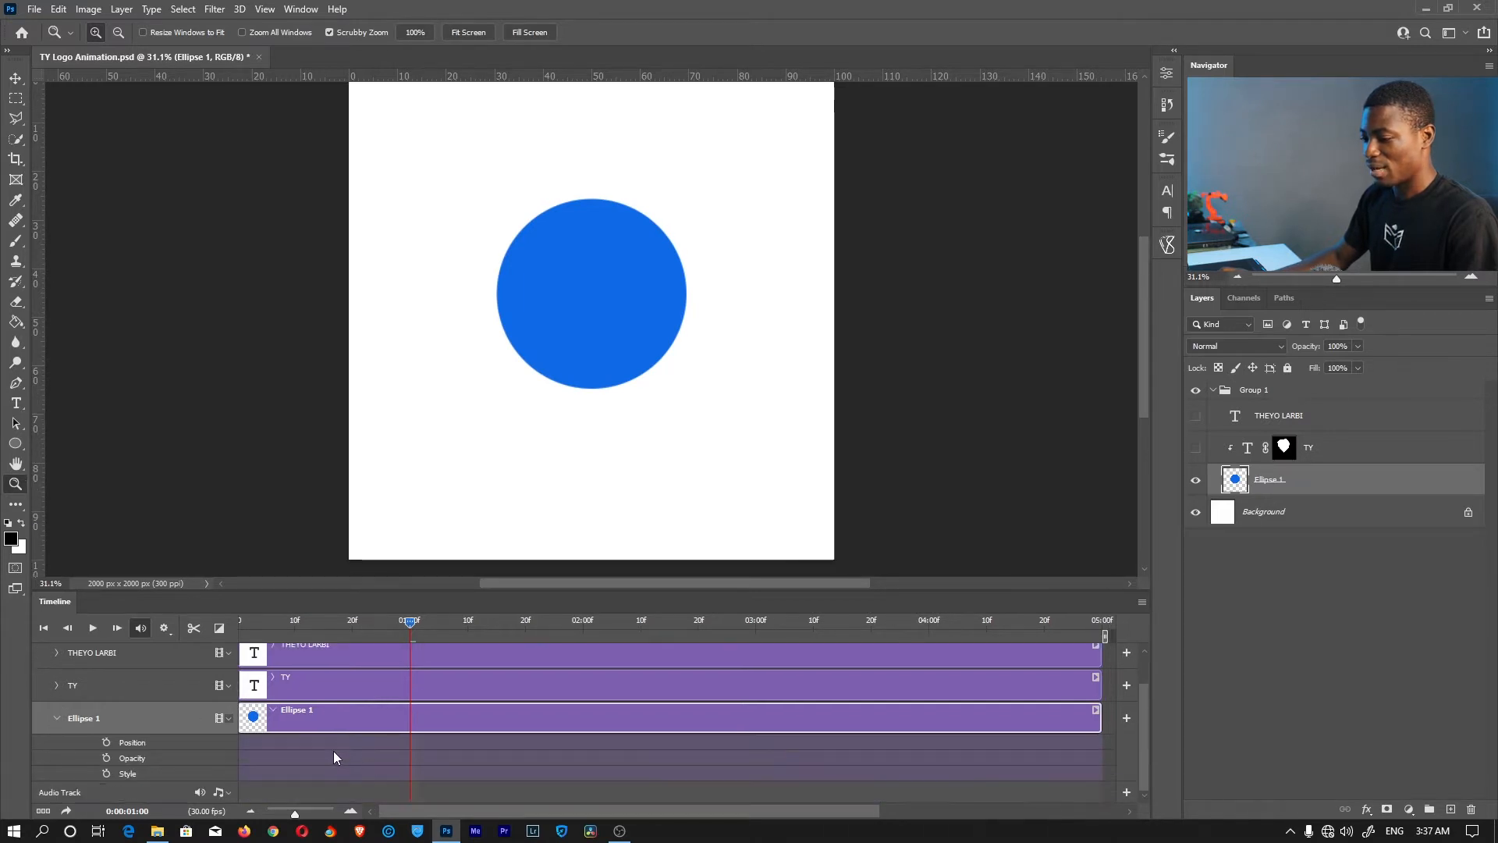
click(107, 743)
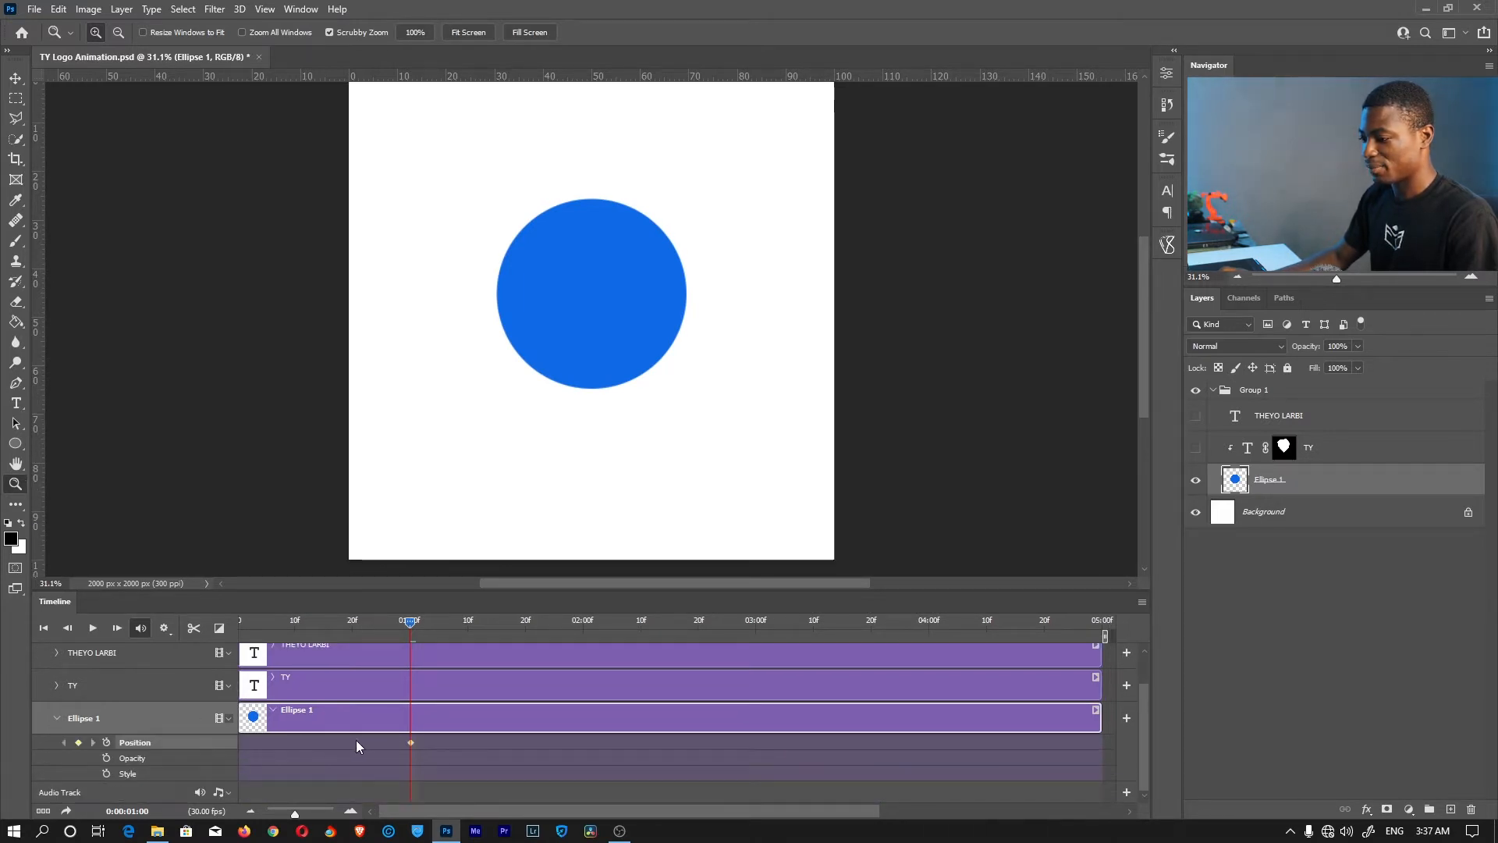
drag(411, 624, 175, 615)
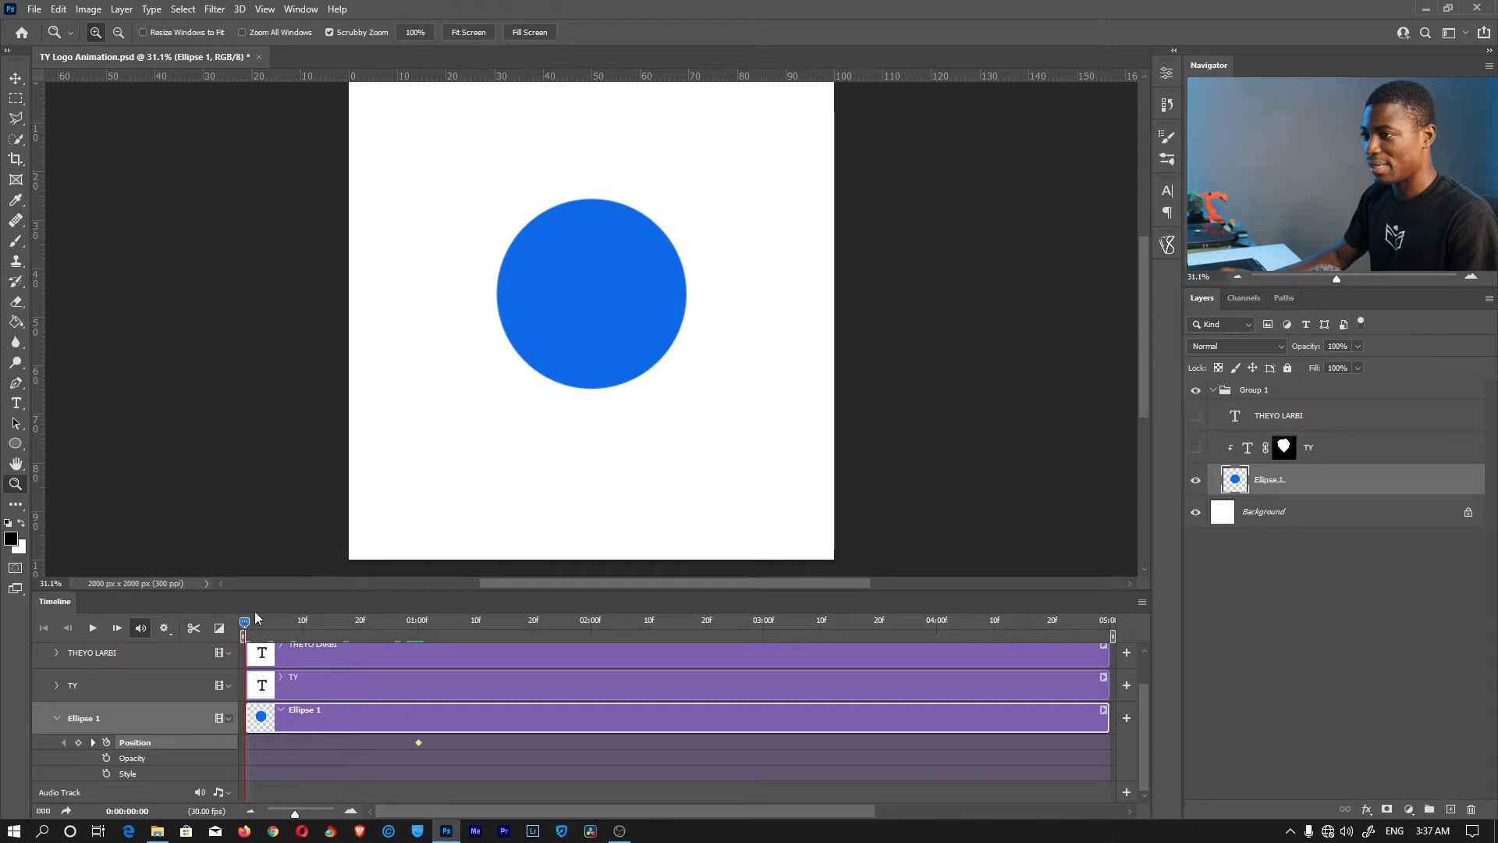
At frame 0, move the blue circle below the canvas to set its starting position
click(14, 80)
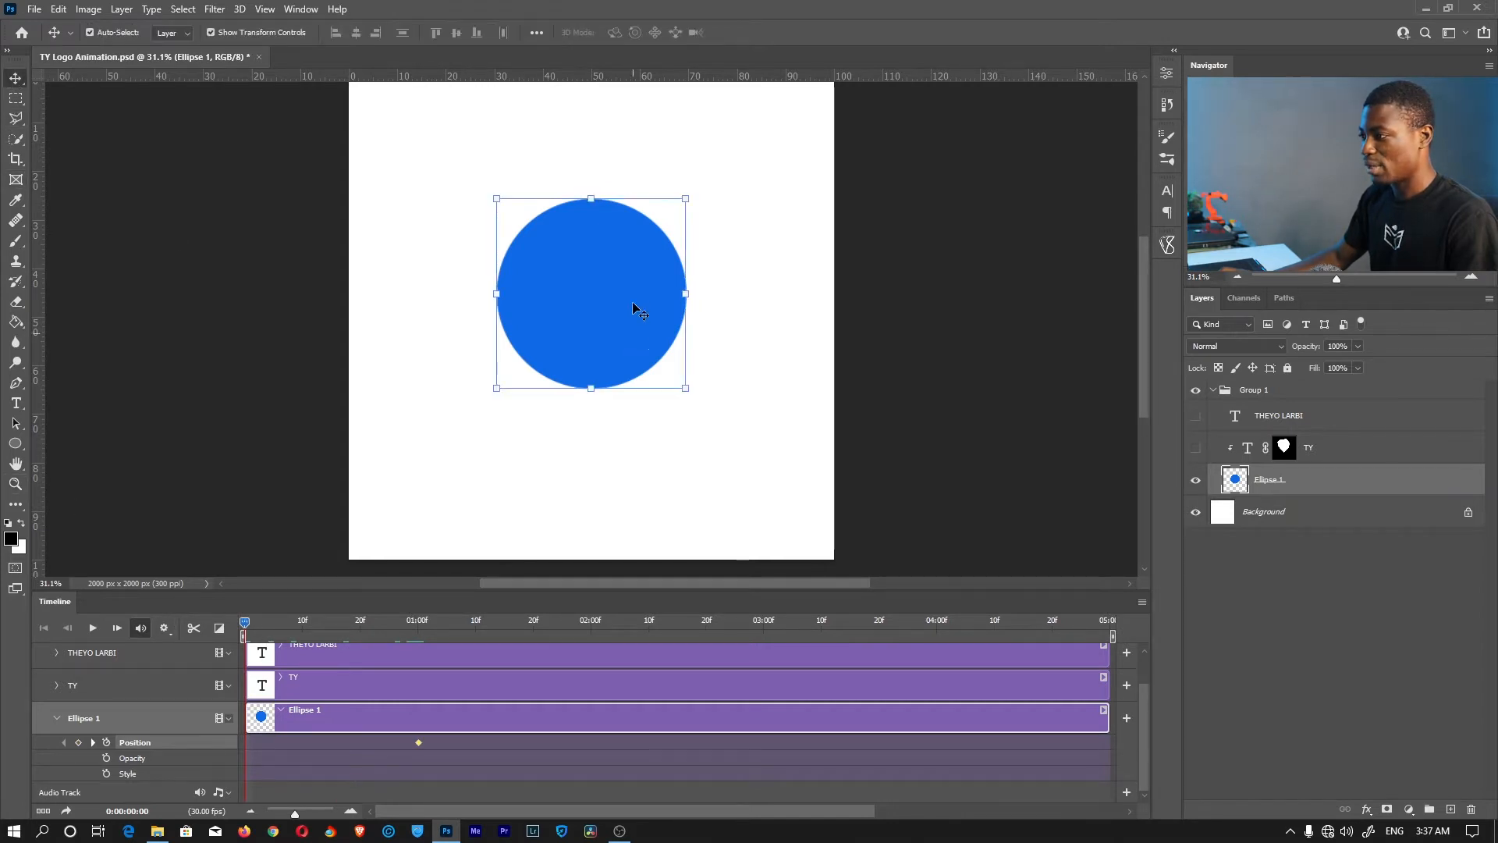
drag(615, 237, 613, 357)
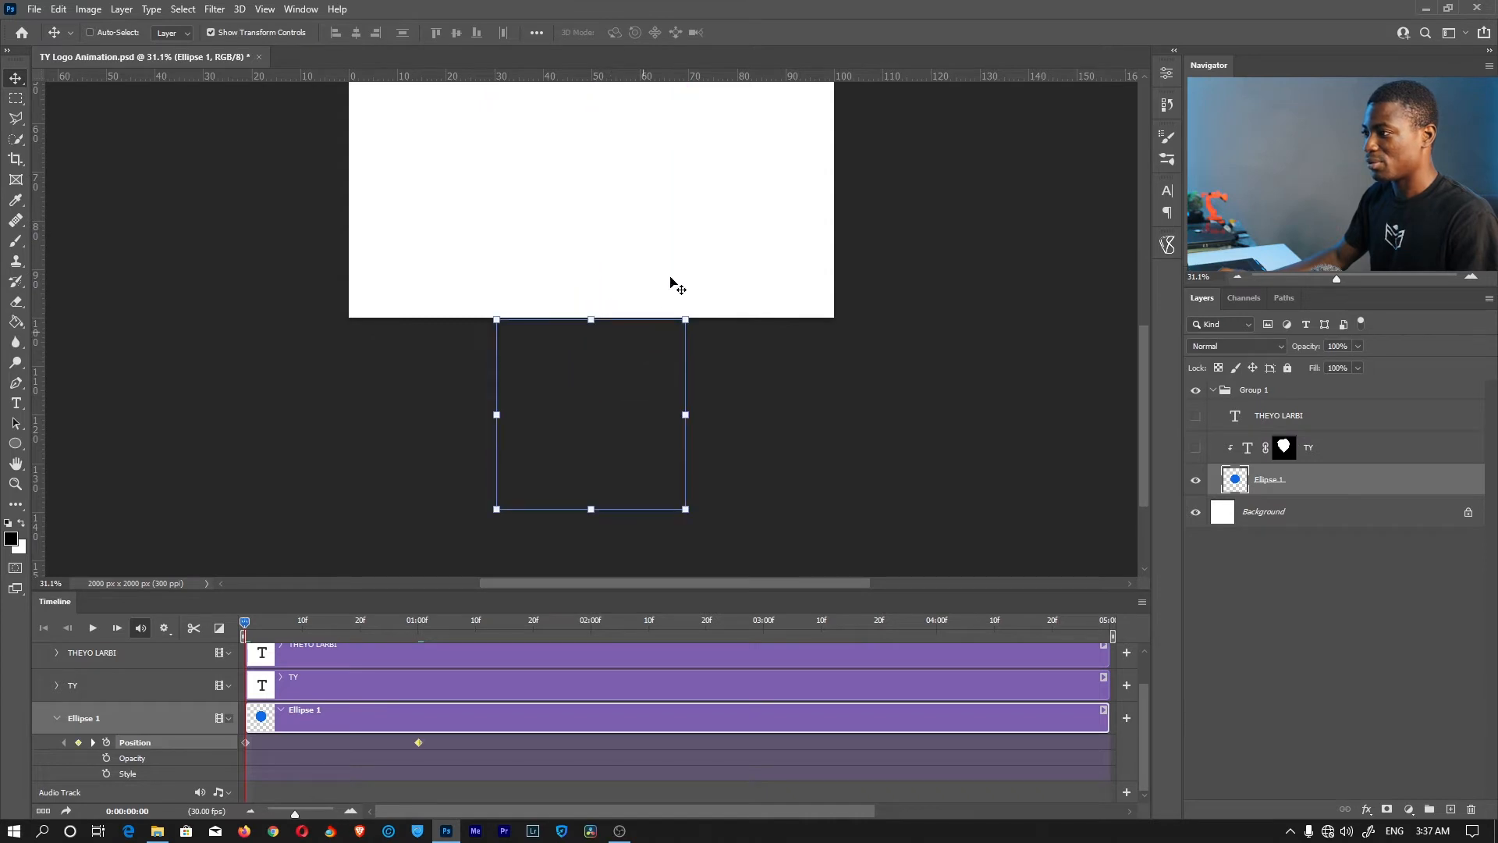
key(z)
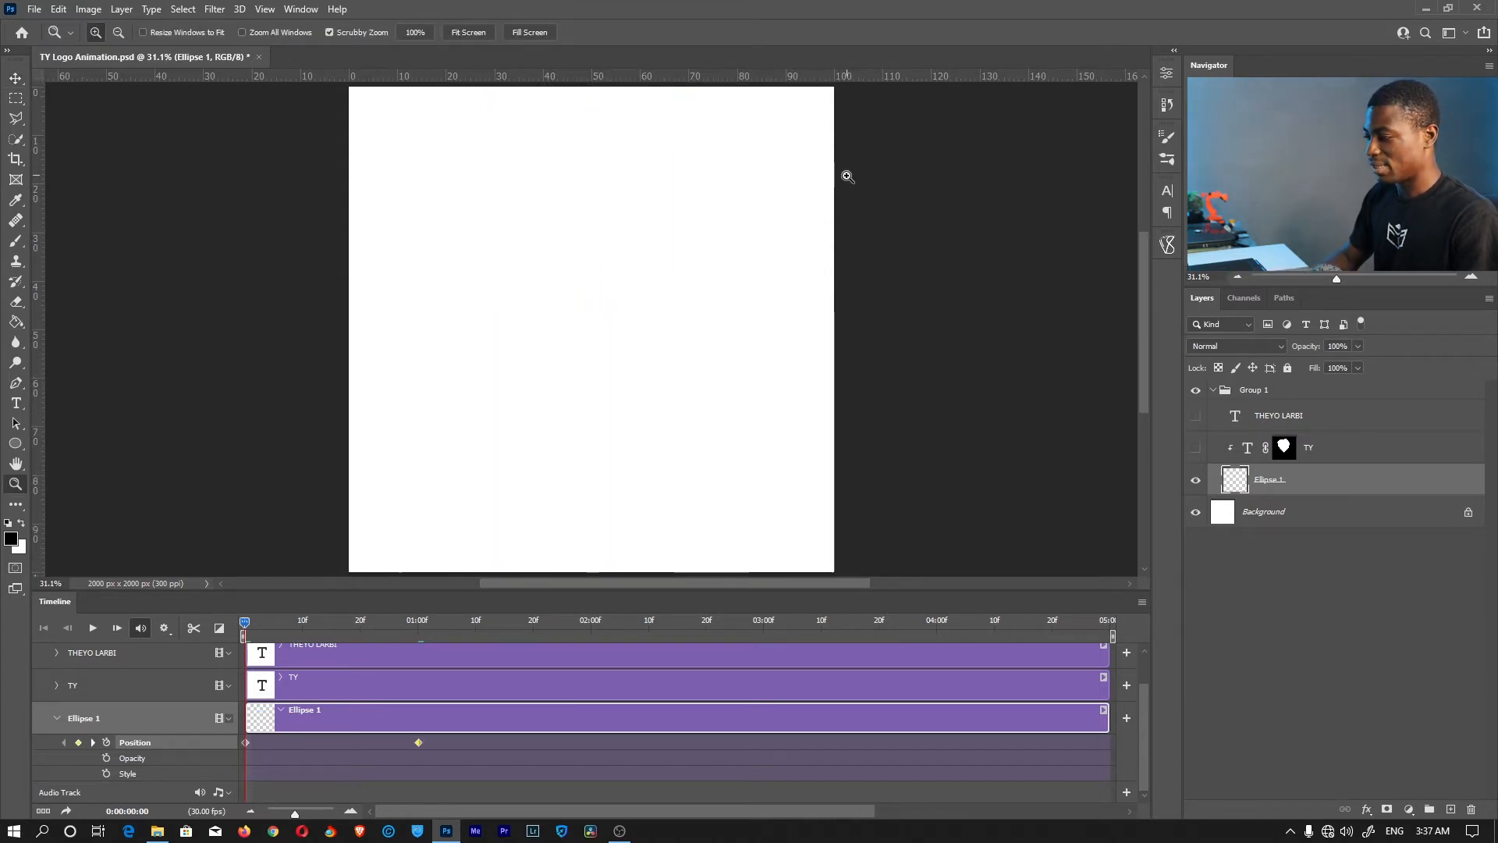
key(v)
key(shift+Up)
key(shift+Up)
key(shift+Up)
key(shift+Up)
key(shift+Up)
key(shift+Up)
key(shift+Up)
key(shift+Up)
key(shift+Up)
key(shift+Up)
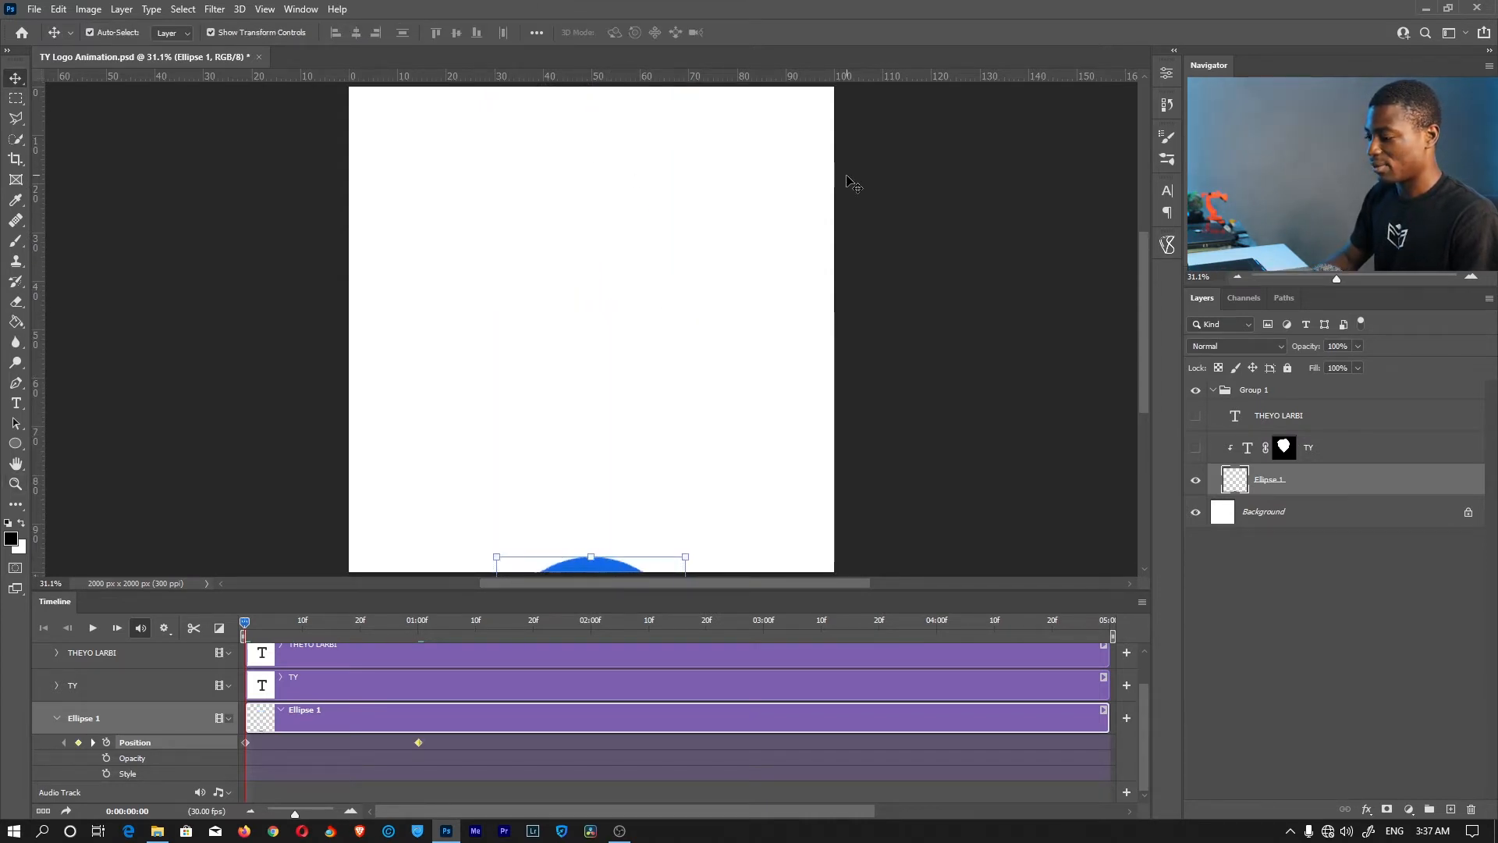
key(shift+Up)
key(shift+Up)
key(ctrl+z)
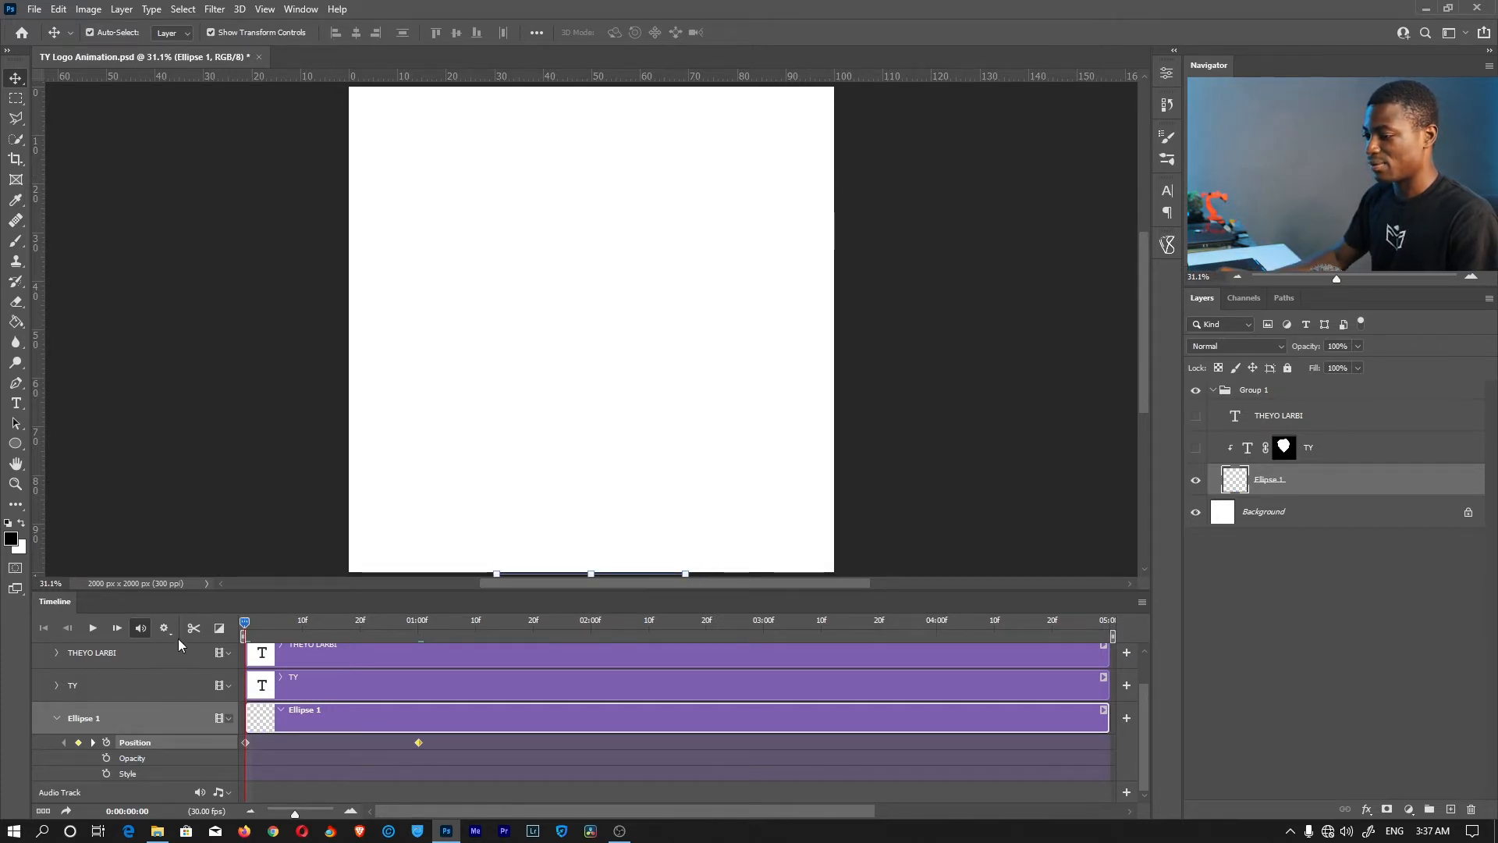
Preview the circle rising and scrub to one second to check it
key(space)
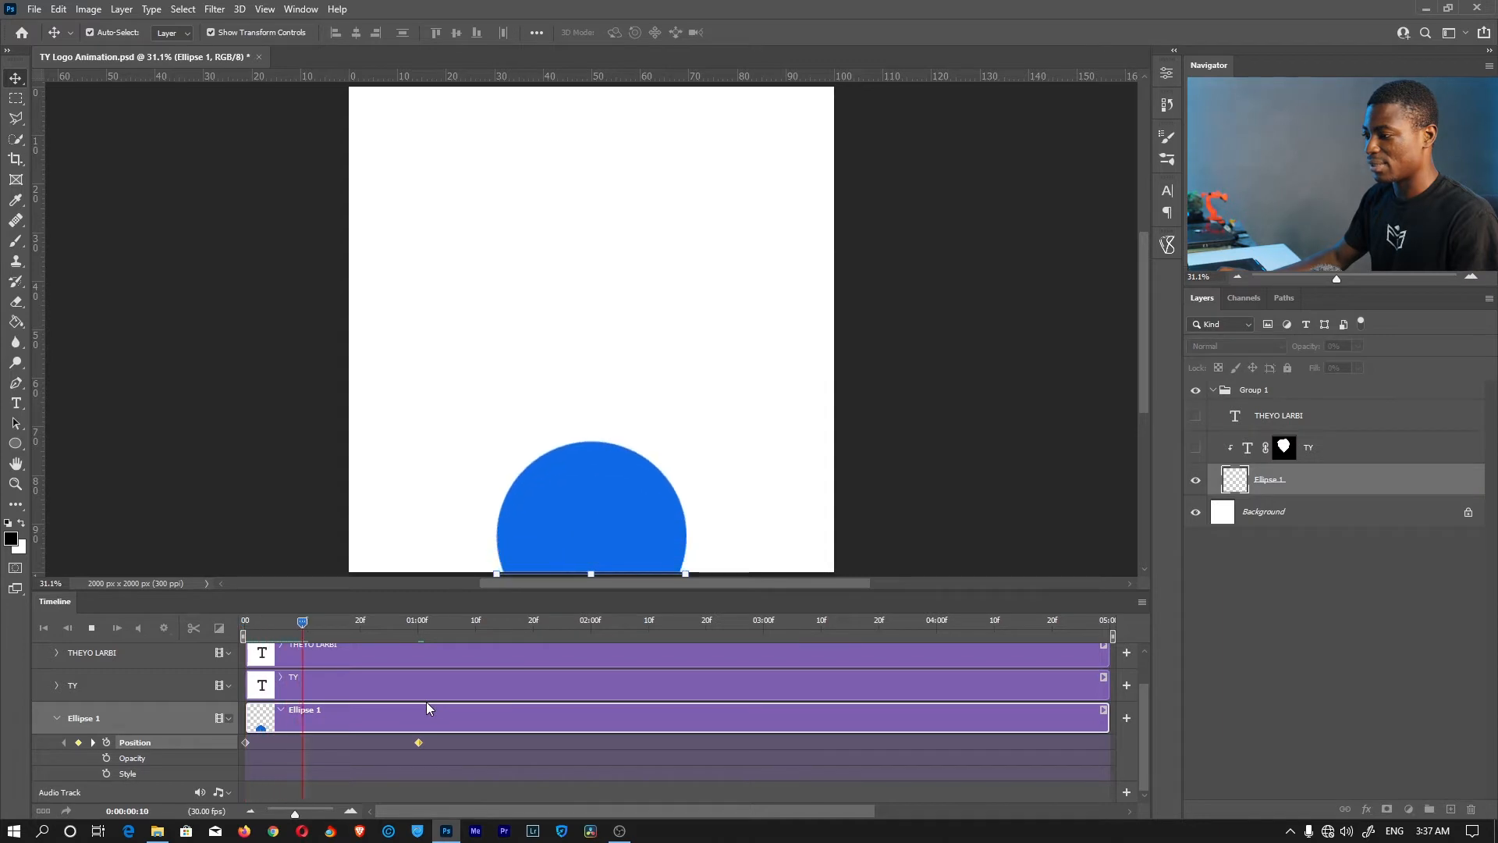
key(space)
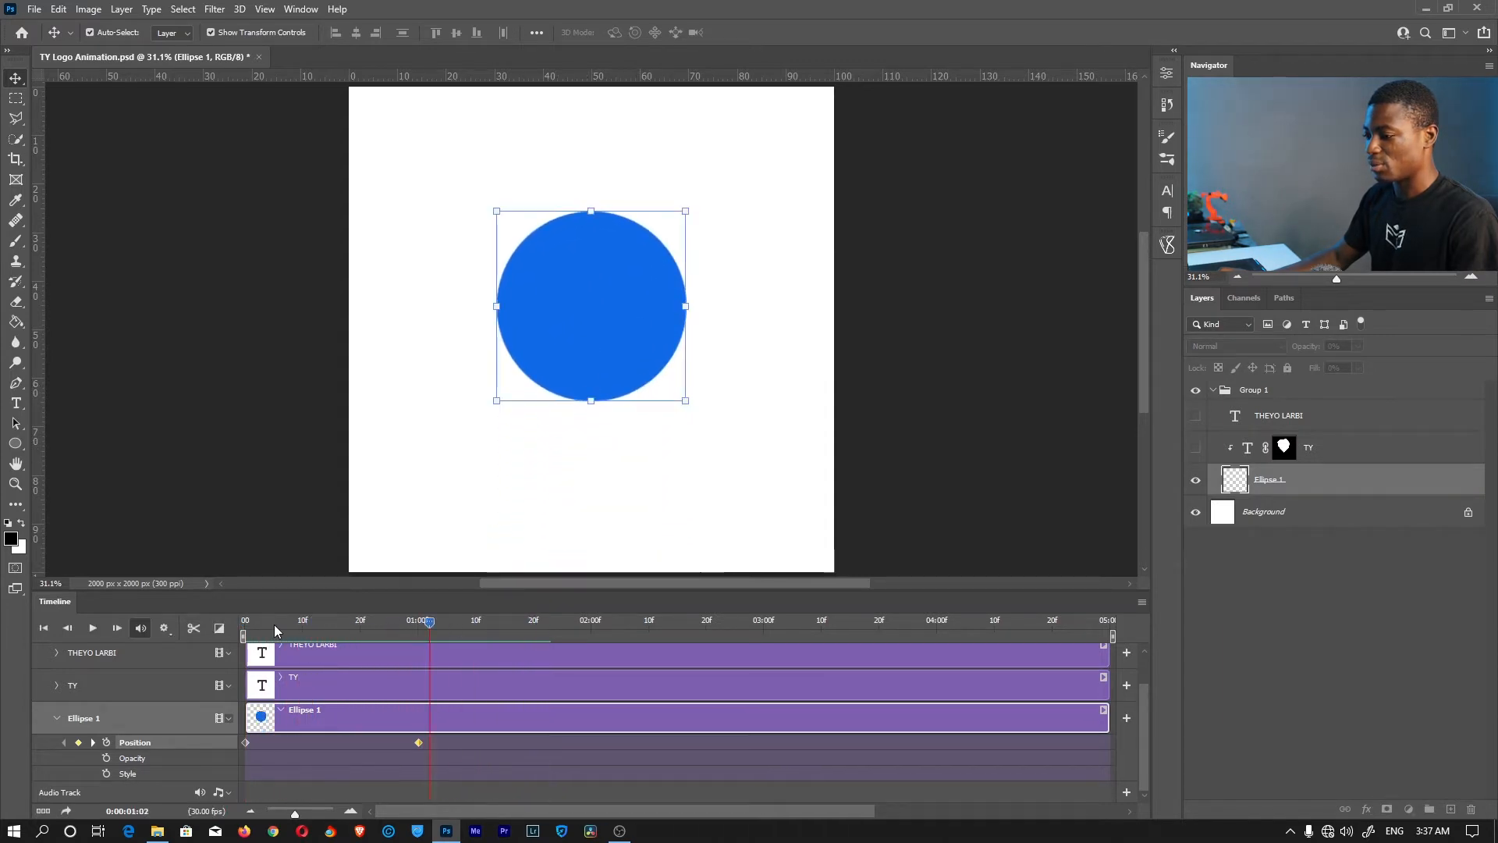
click(246, 624)
drag(246, 627, 419, 629)
scroll(435, 683, up, 1)
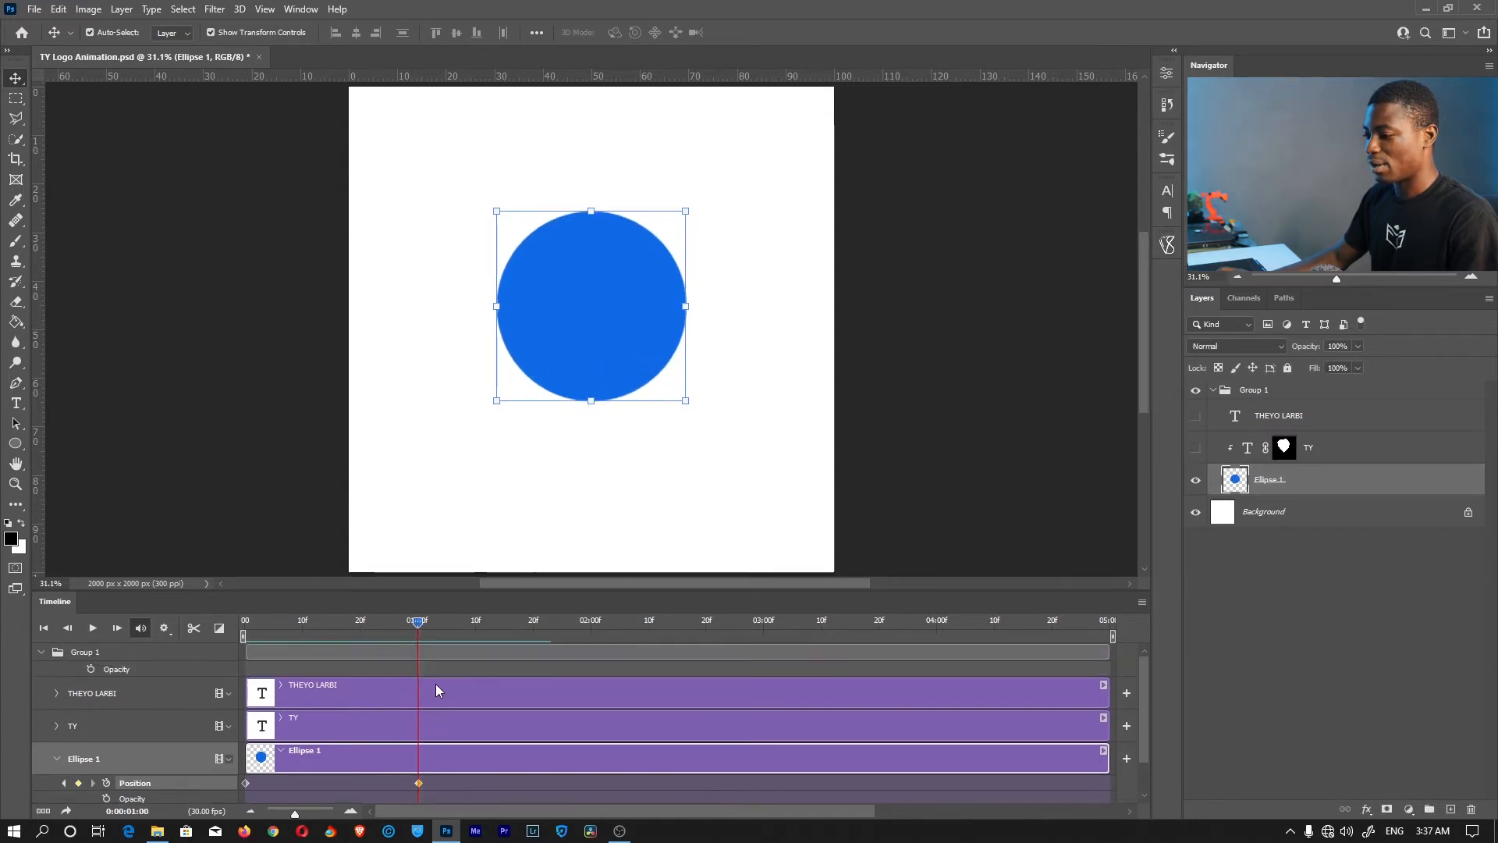
Make the TY layer visible again and rasterize its text
click(327, 720)
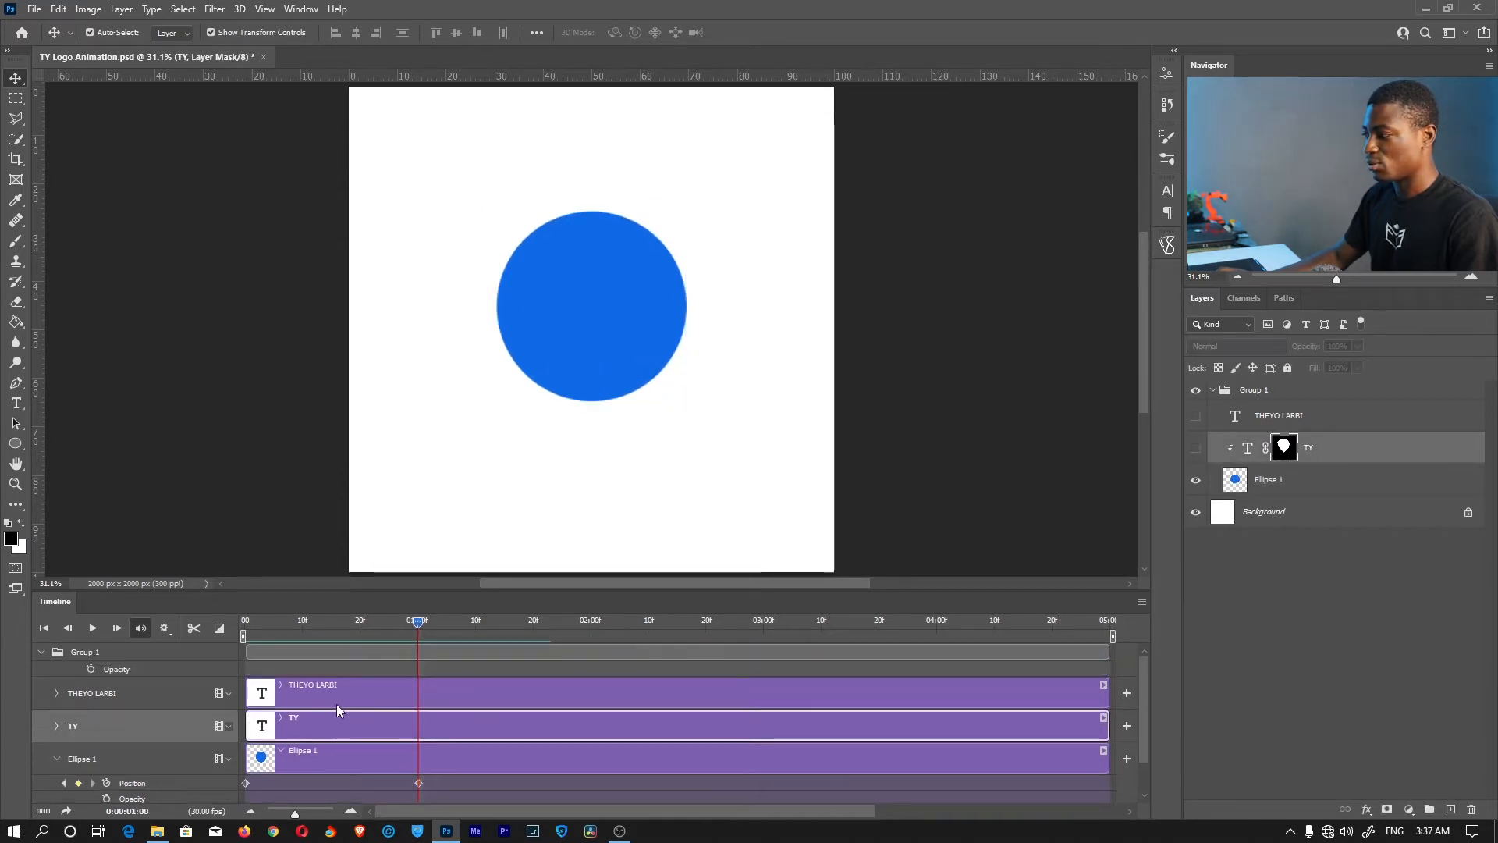
click(1196, 448)
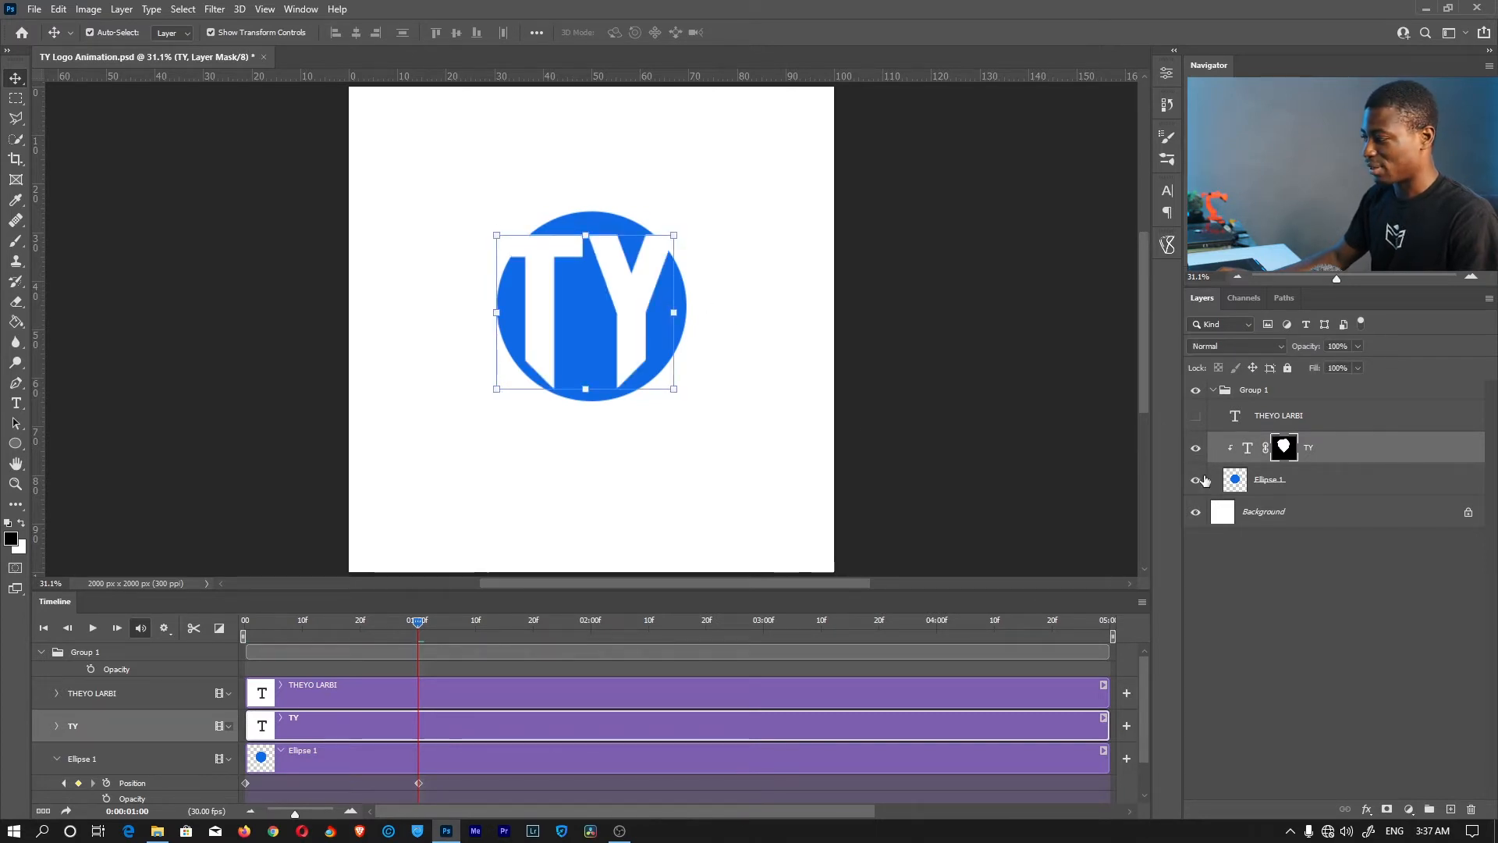
right_click(1326, 457)
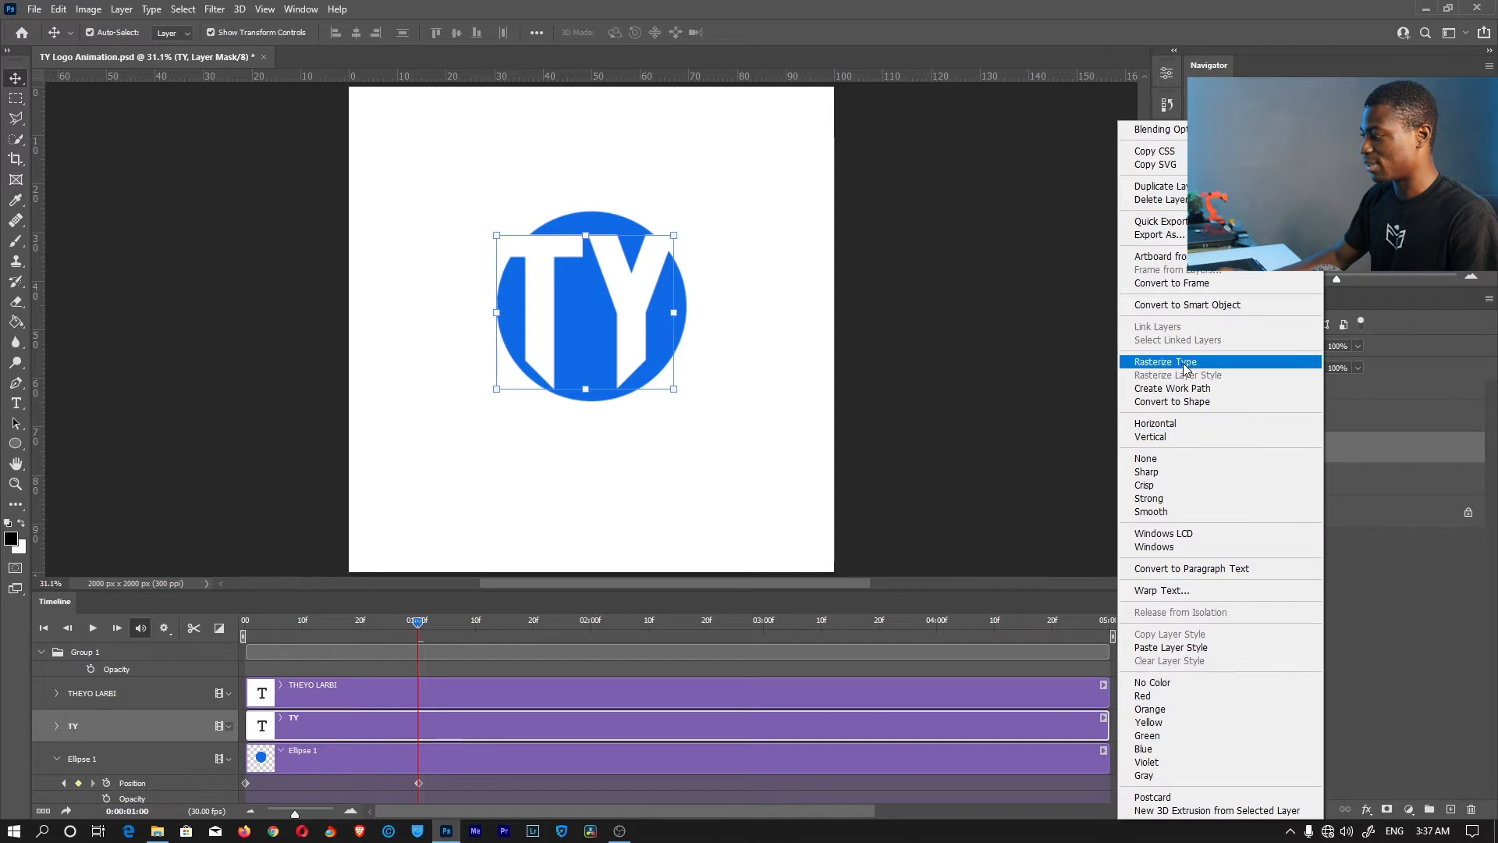
click(1183, 362)
click(1202, 420)
click(1308, 416)
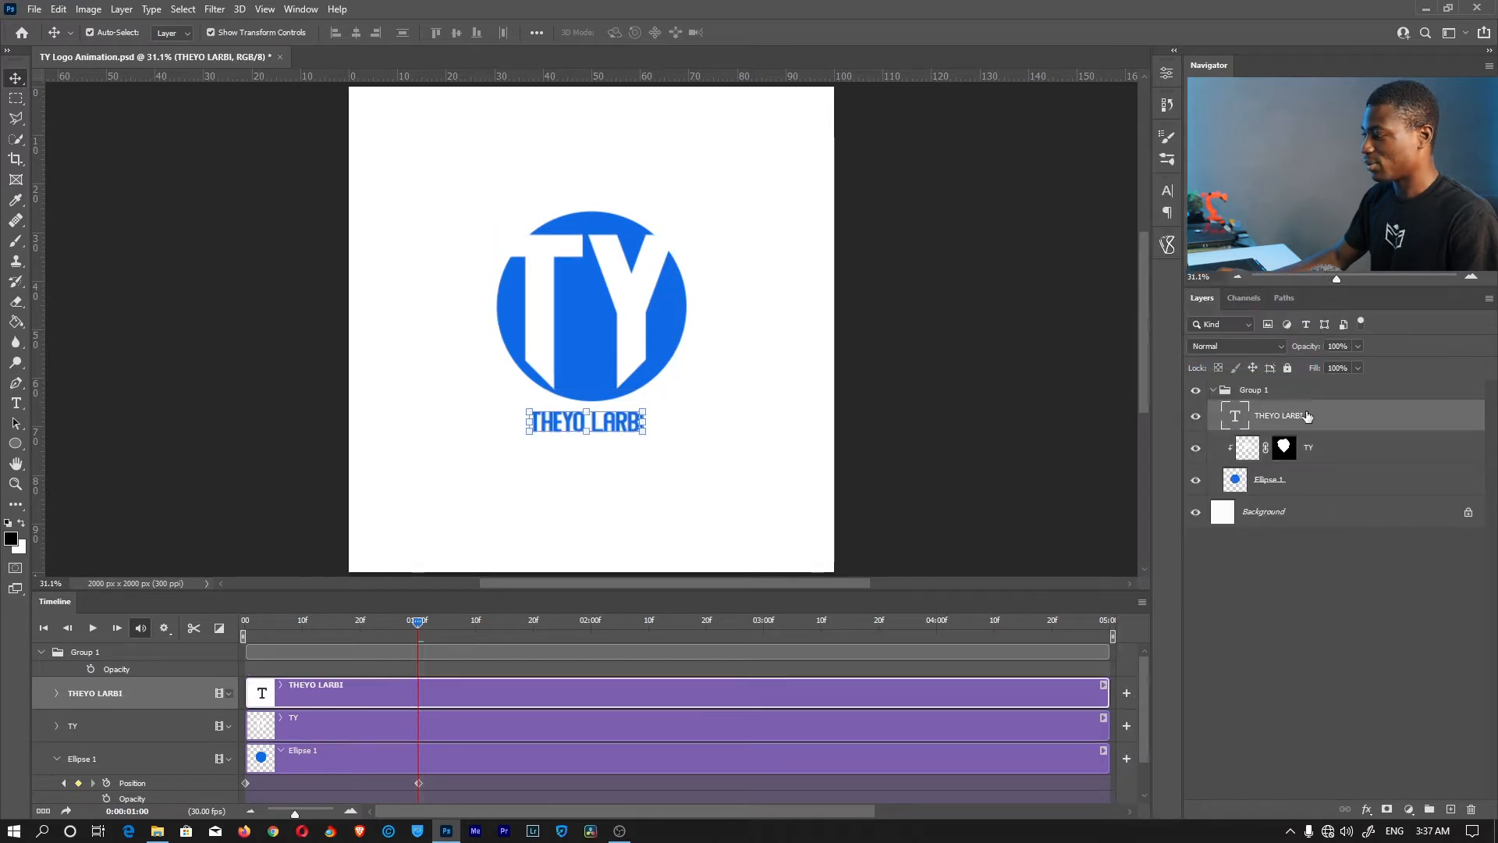
right_click(1307, 422)
click(1155, 358)
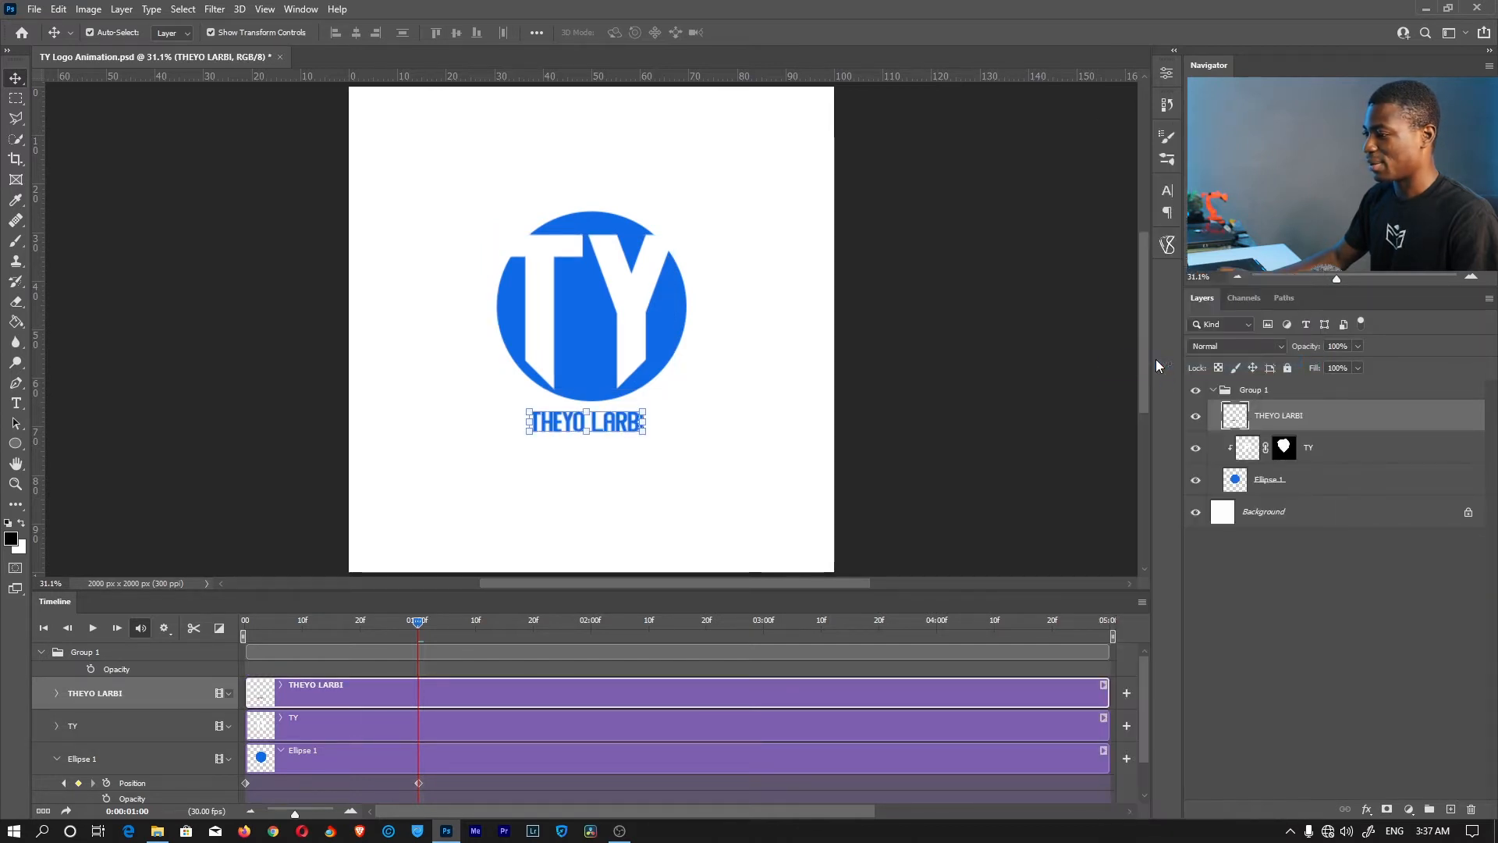
click(1294, 638)
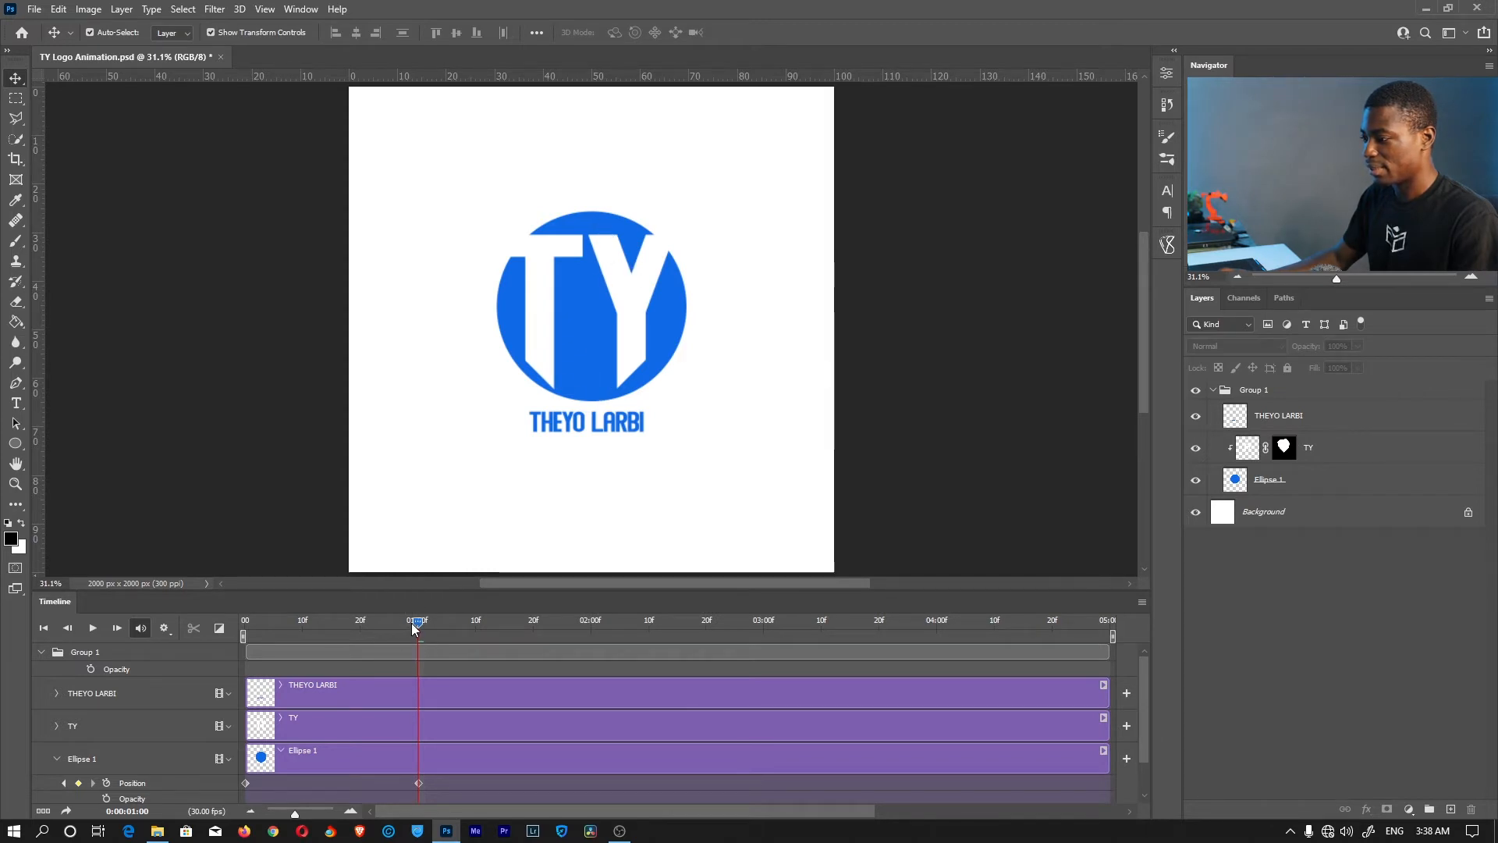
drag(414, 621, 474, 625)
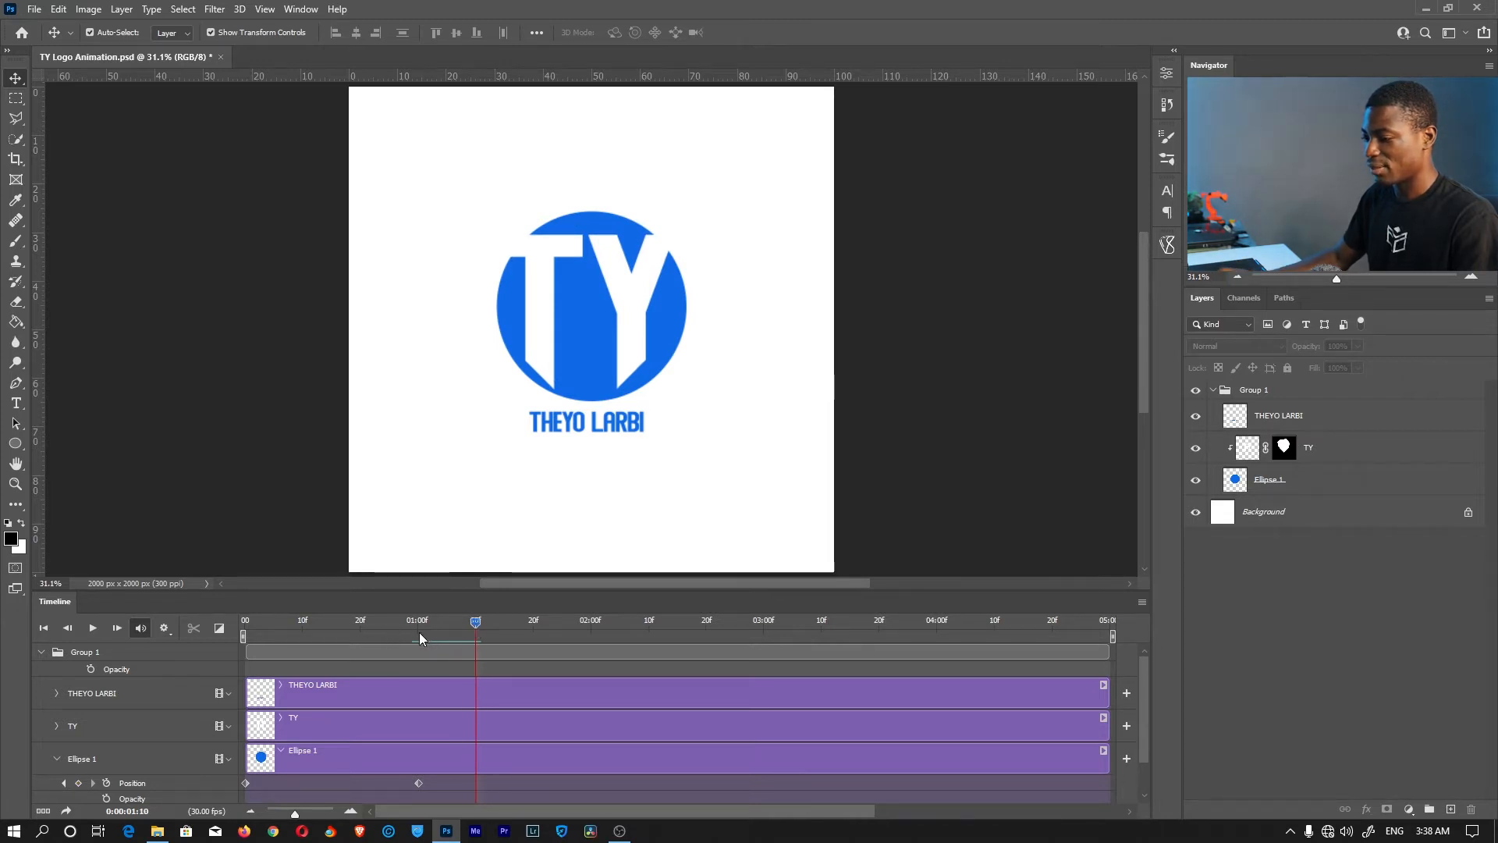
Set a Position keyframe for the TY layer at 01:10
click(57, 725)
scroll(273, 755, down, 2)
scroll(307, 756, up, 1)
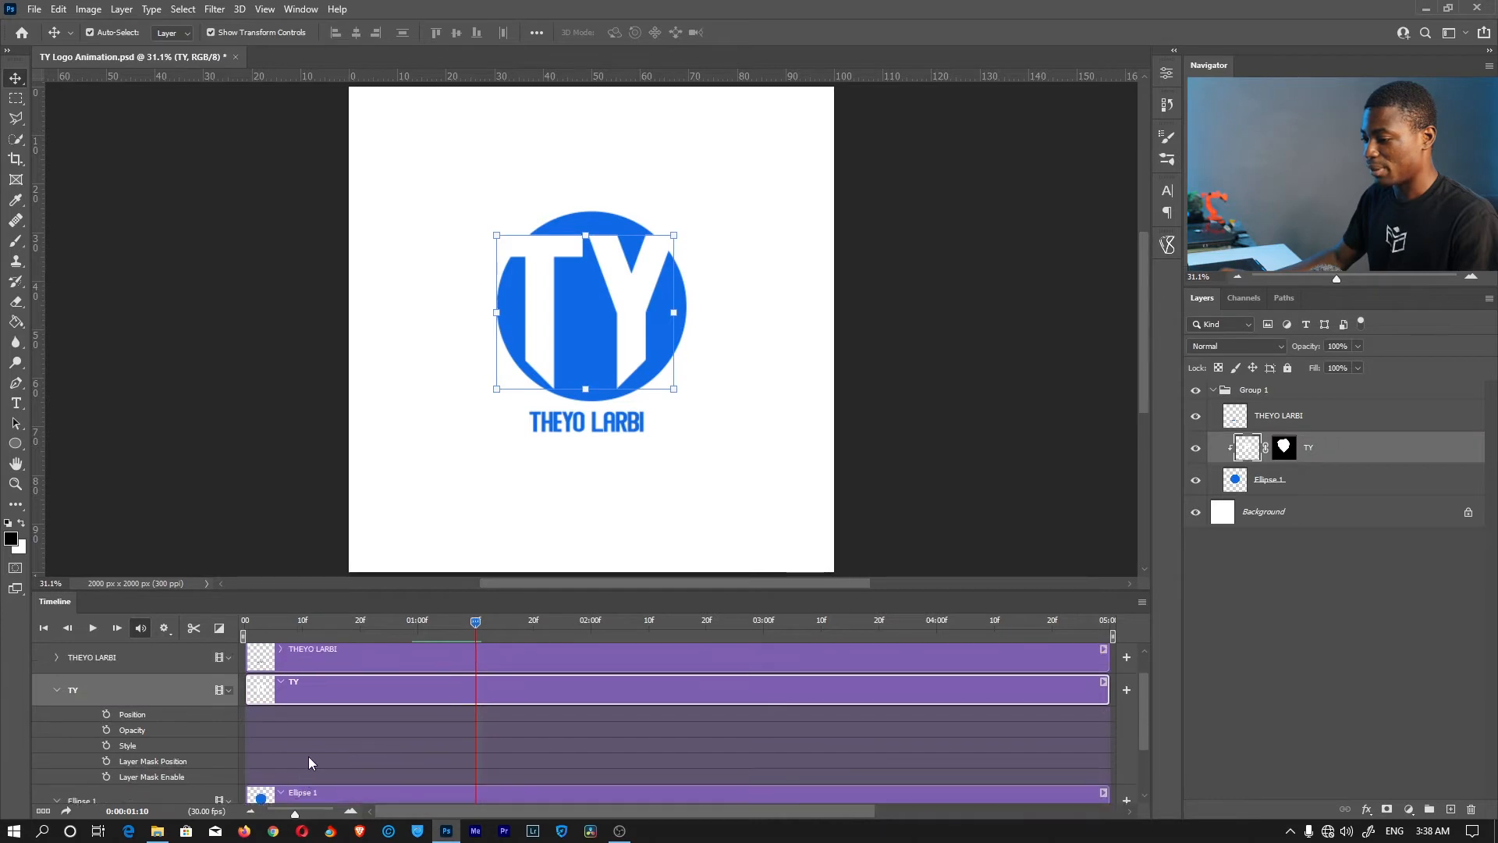
click(107, 714)
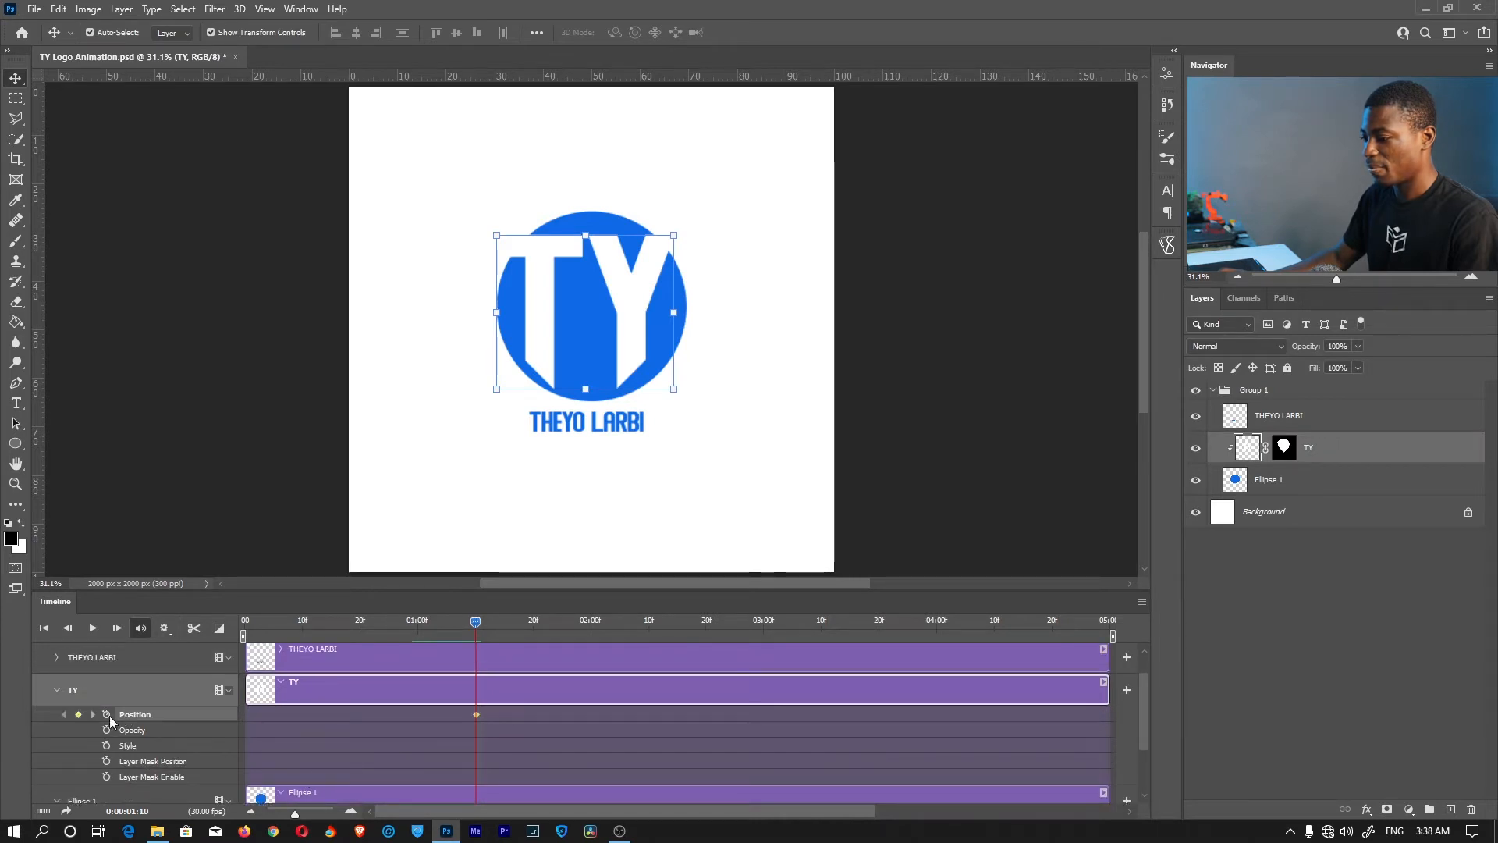
At frame 10, try moving TY above the circle, preview it, then undo
drag(478, 621, 303, 622)
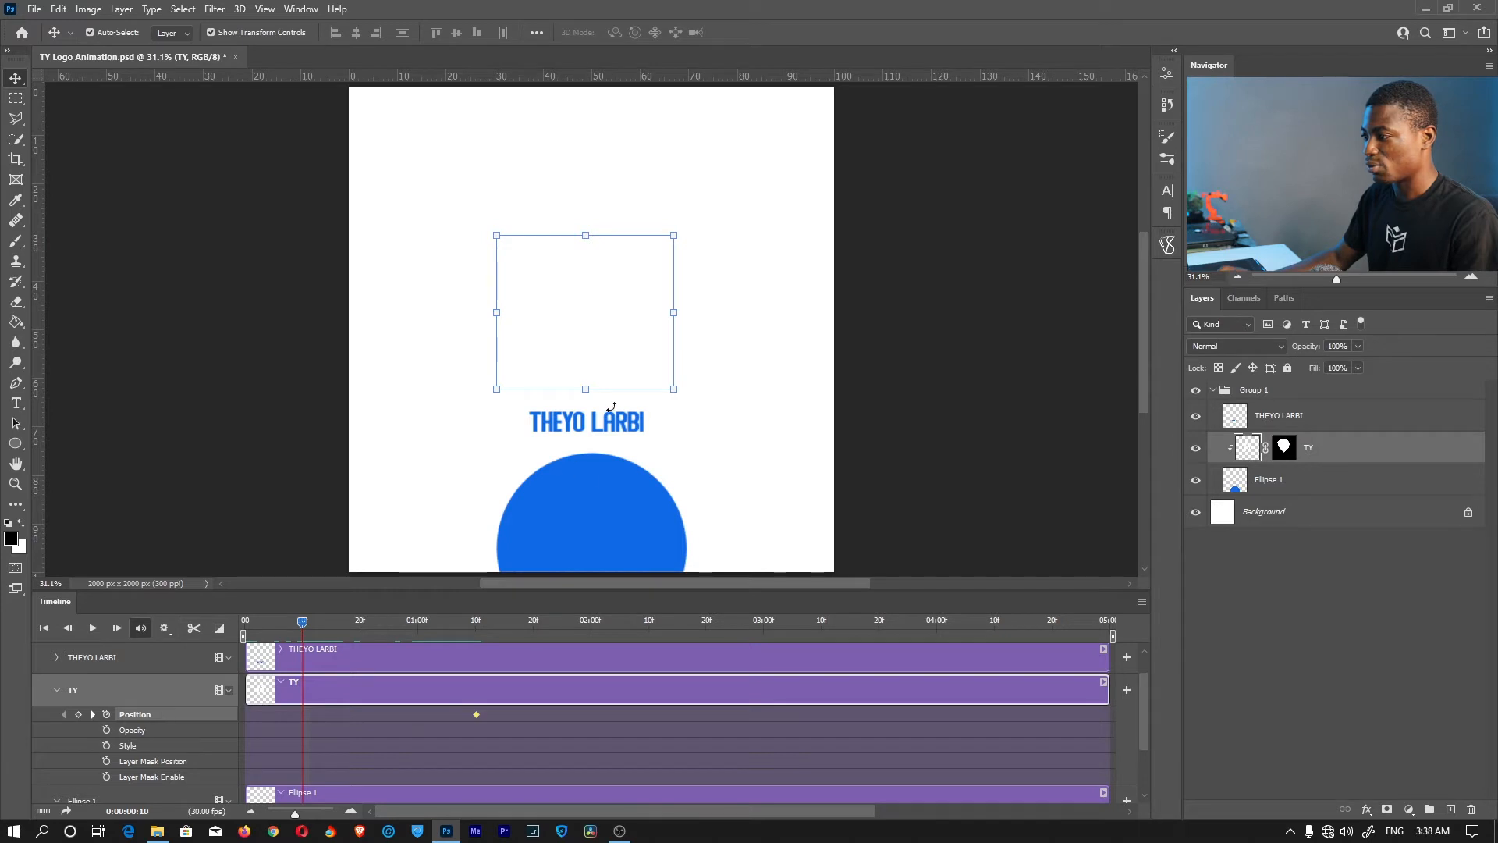
drag(624, 335, 620, 189)
drag(304, 624, 506, 623)
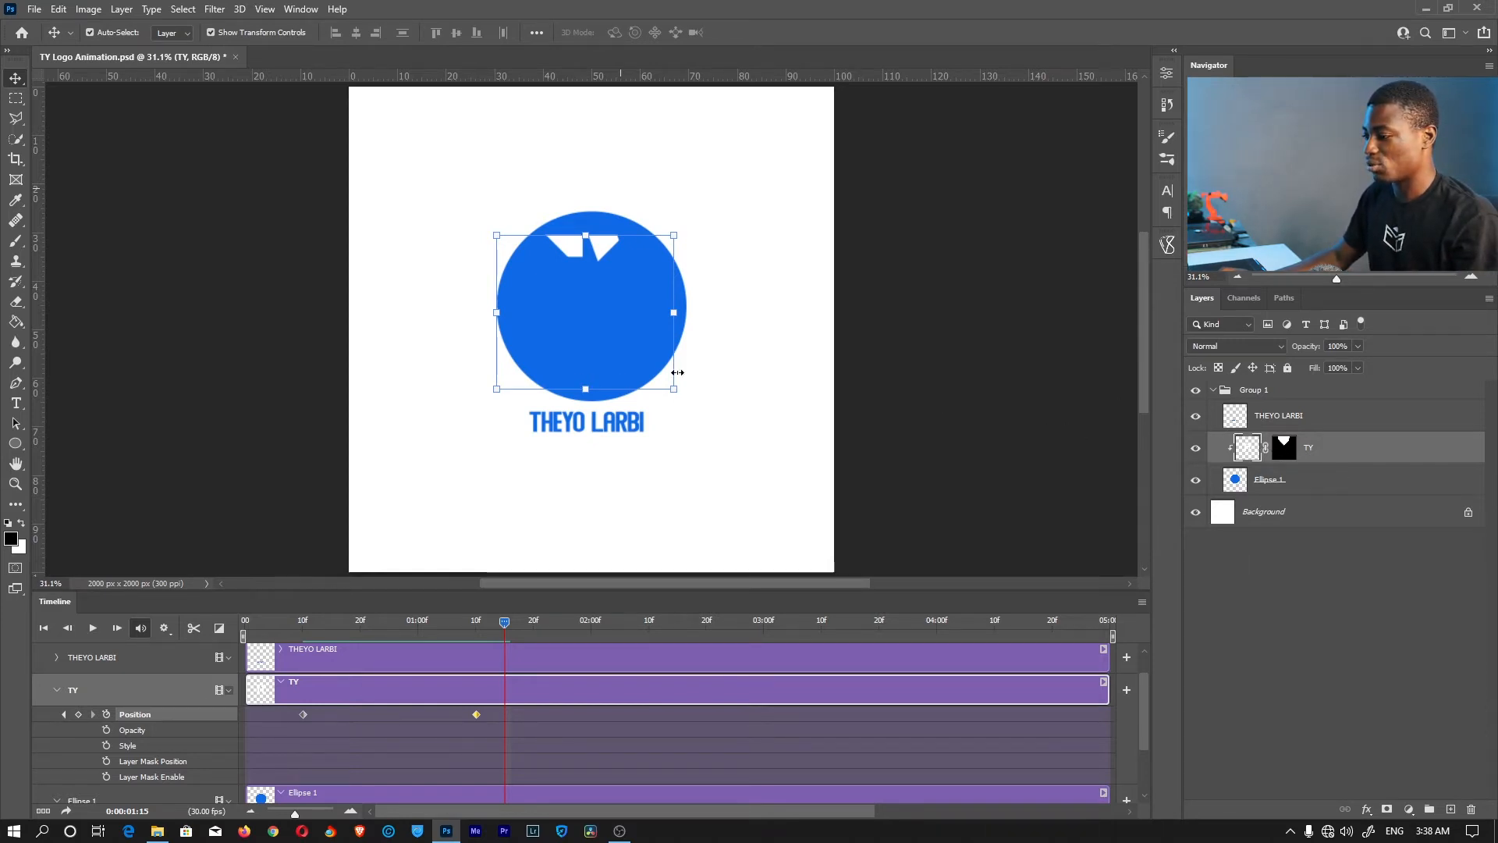
drag(505, 622, 453, 615)
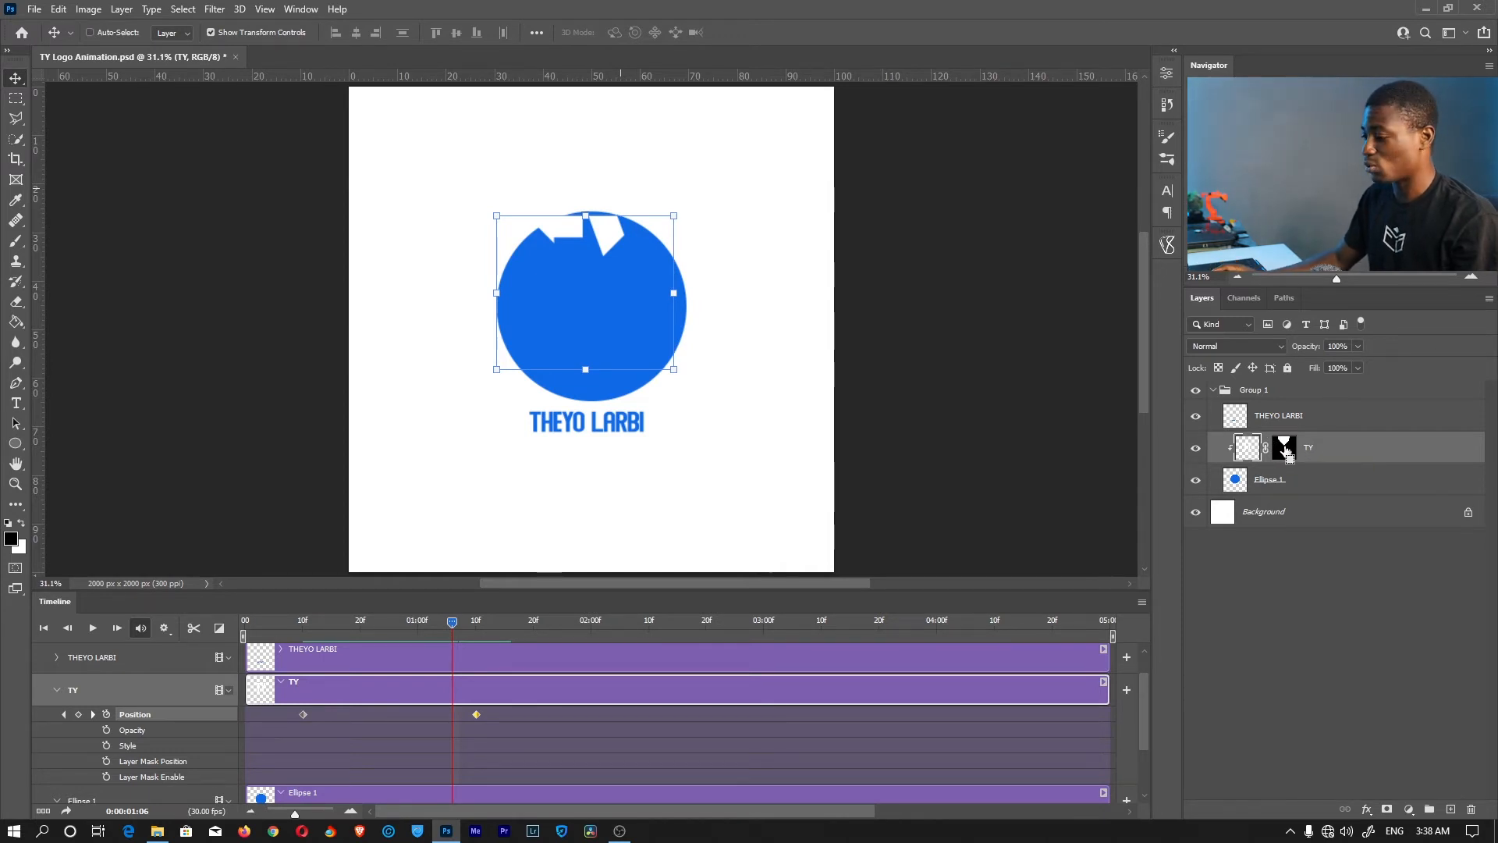
key(ctrl+z)
key(ctrl+z)
Apply TY's layer mask and raise the letters near the canvas top at frame 10
right_click(1284, 448)
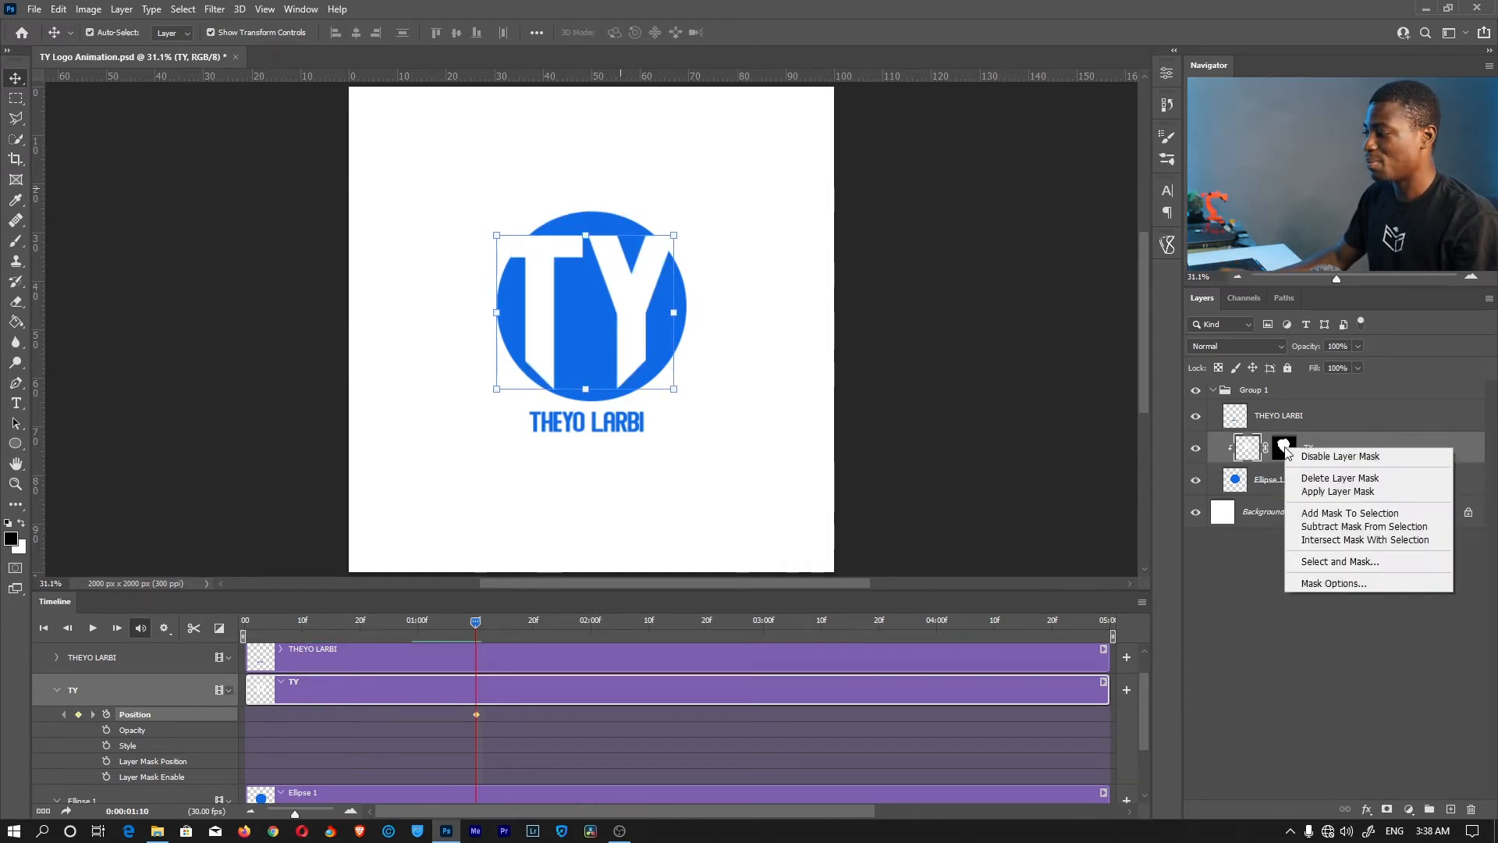
click(1330, 493)
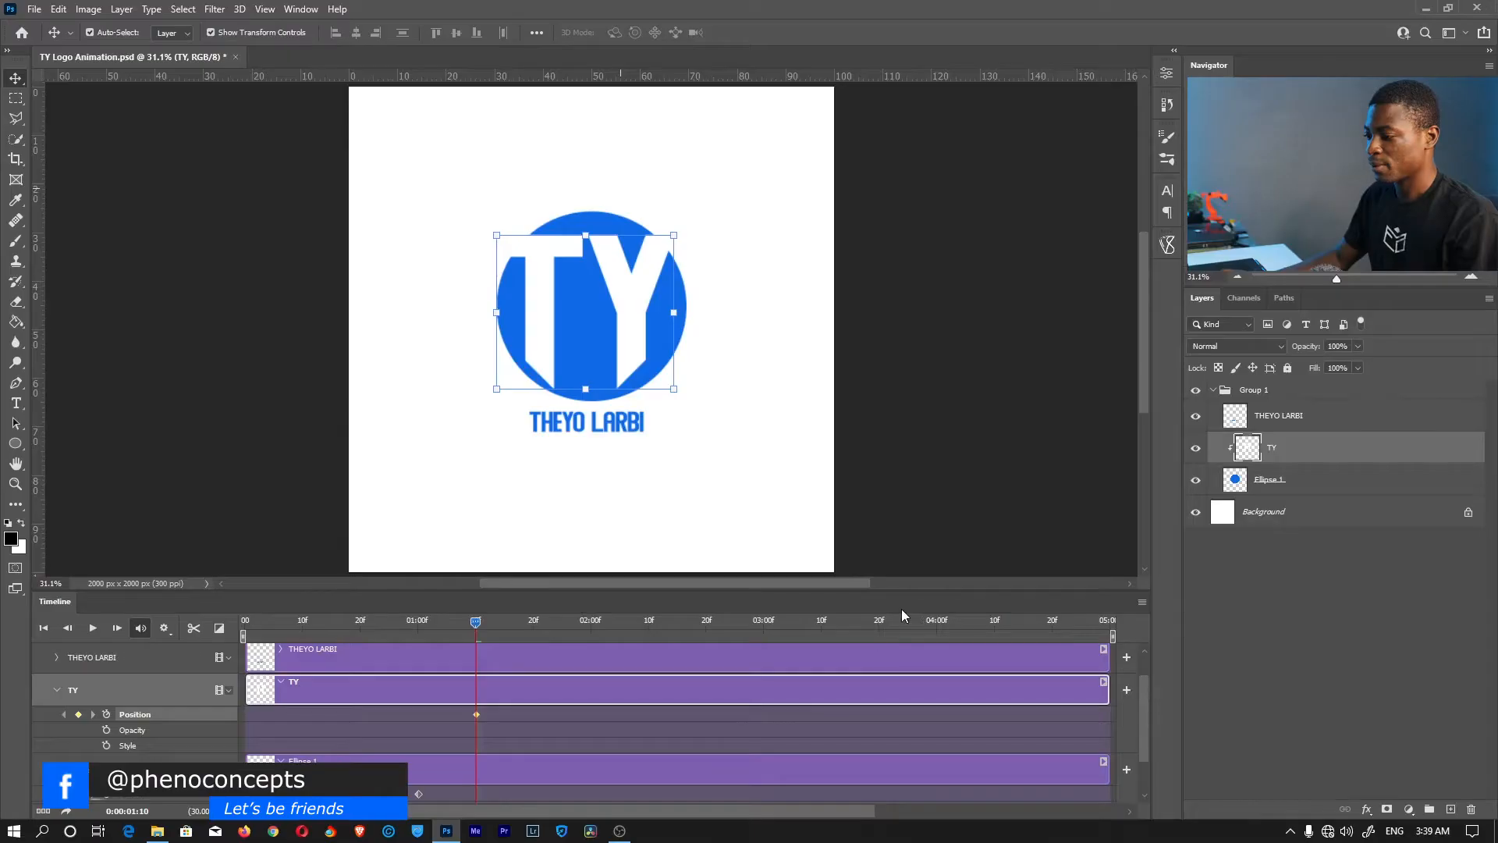
drag(465, 621, 305, 622)
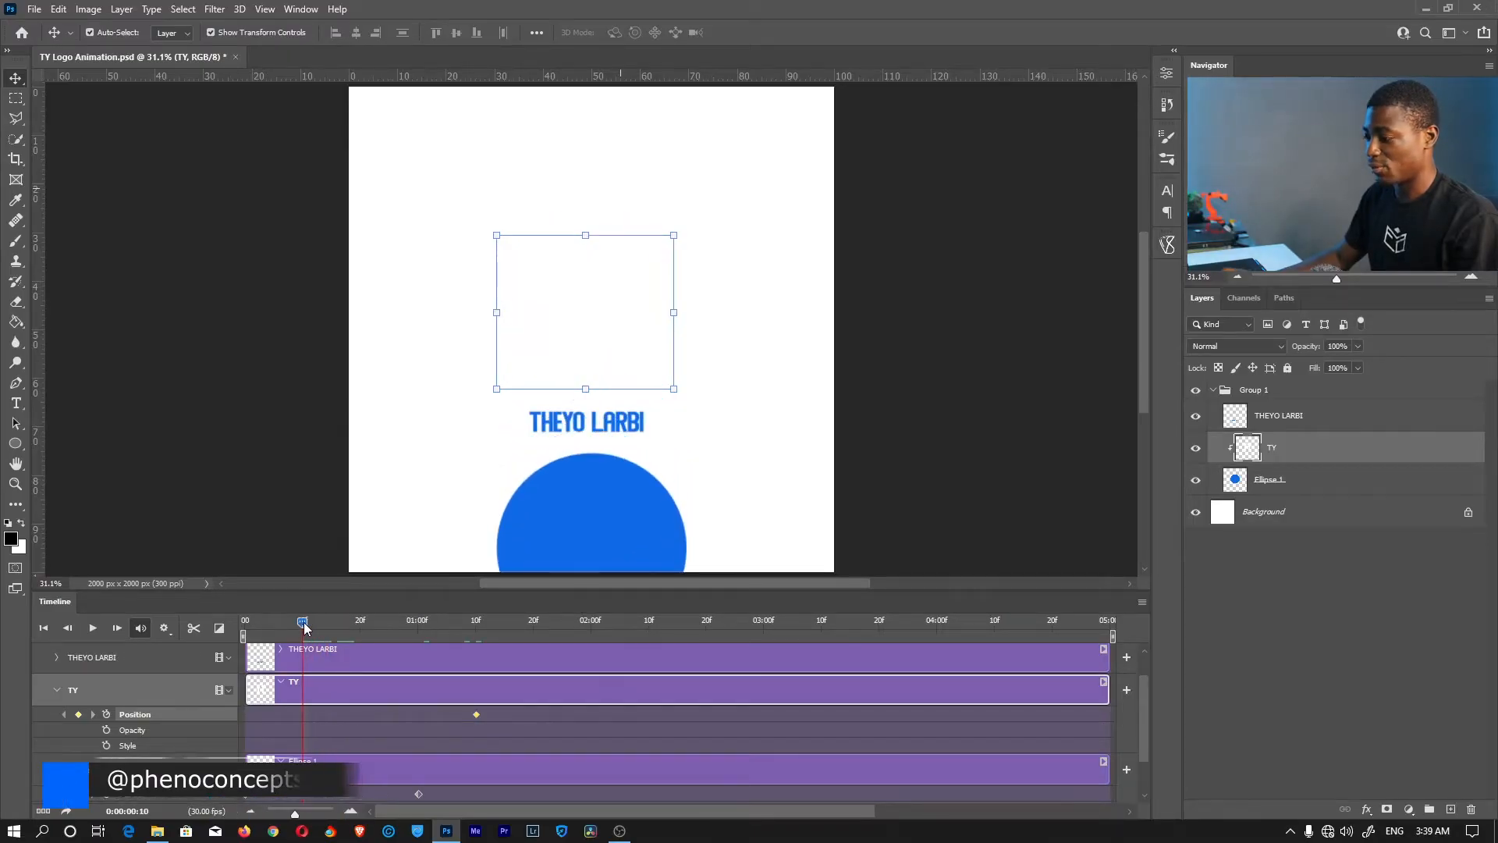
drag(629, 315, 625, 174)
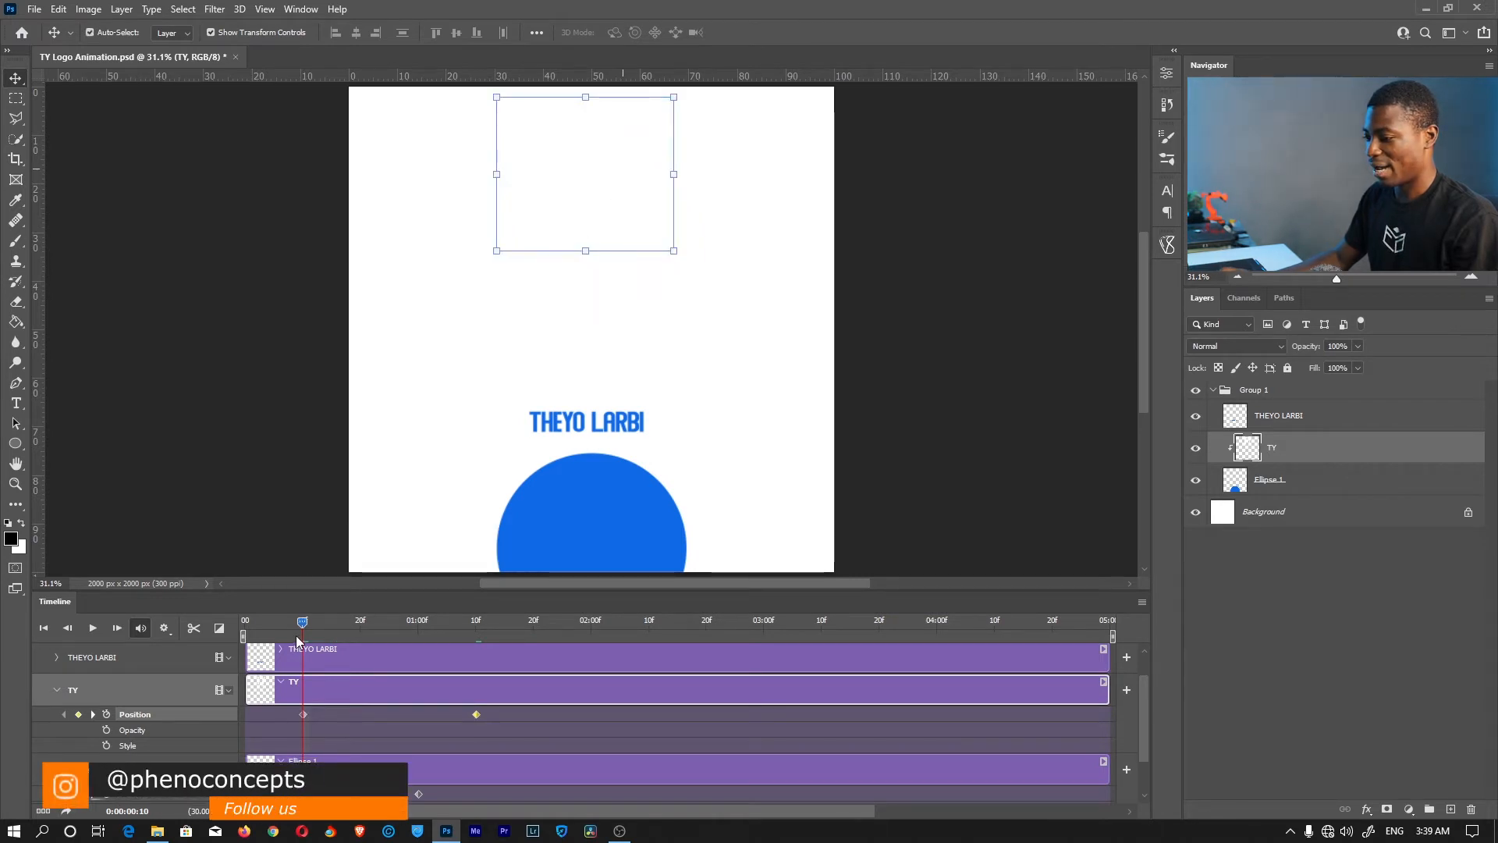
Play the TY slide-in animation and return to the 01:10 keyframe
drag(304, 624, 459, 616)
key(space)
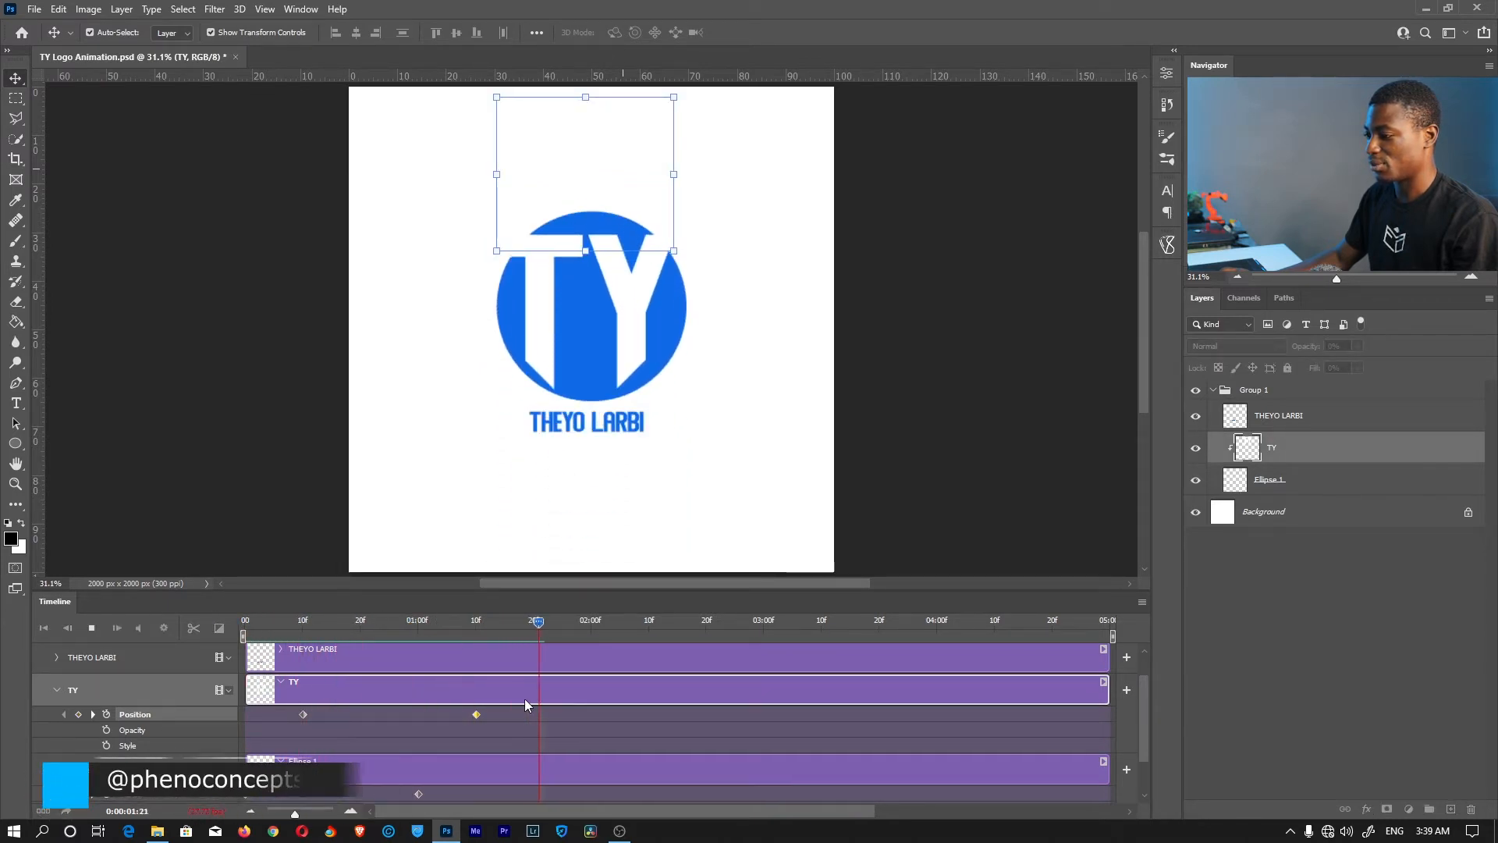
key(space)
drag(470, 616, 476, 620)
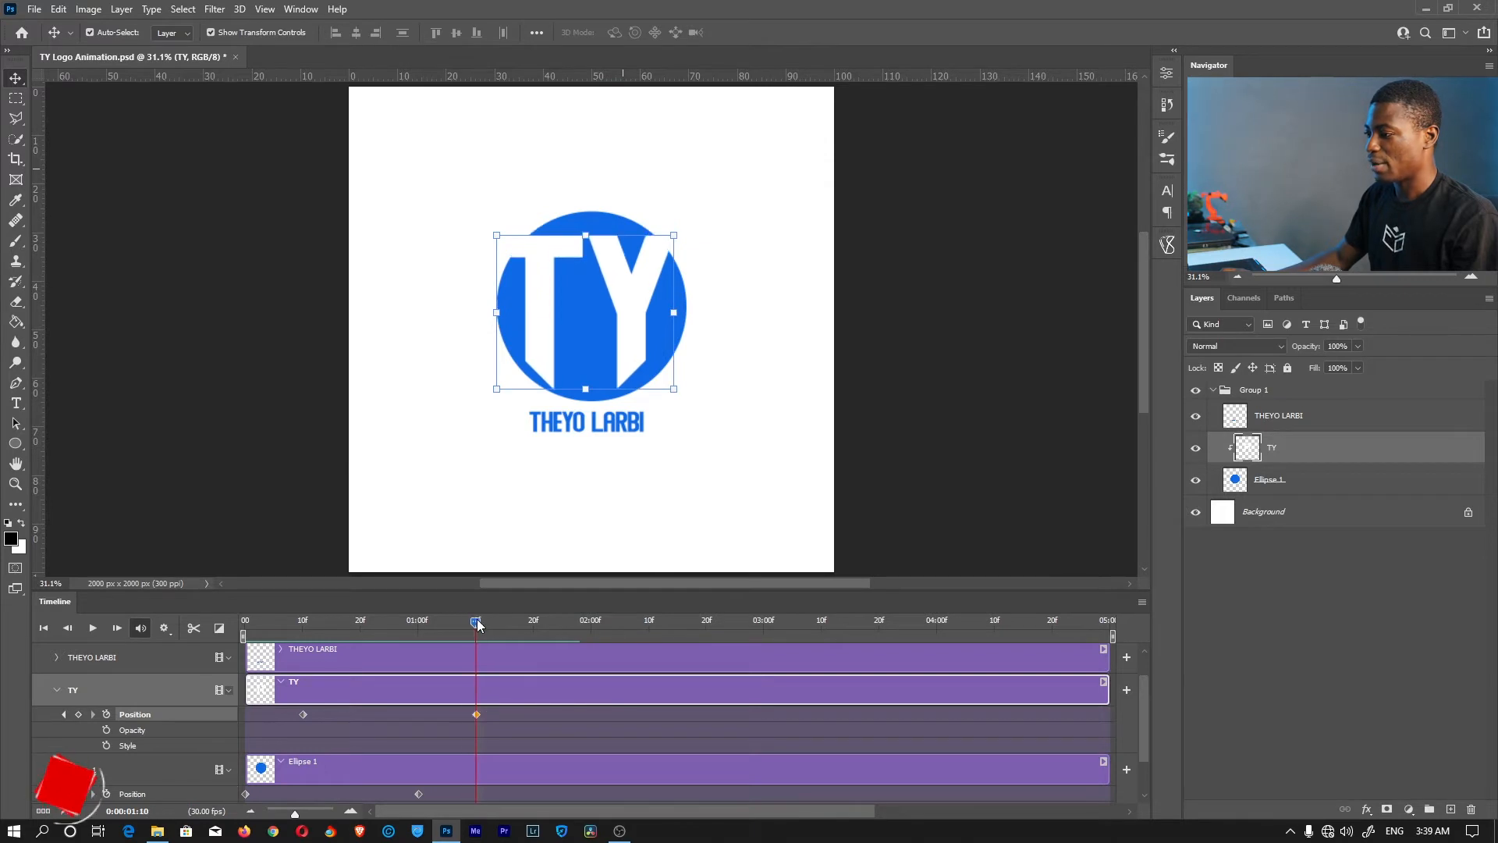
click(526, 659)
click(57, 690)
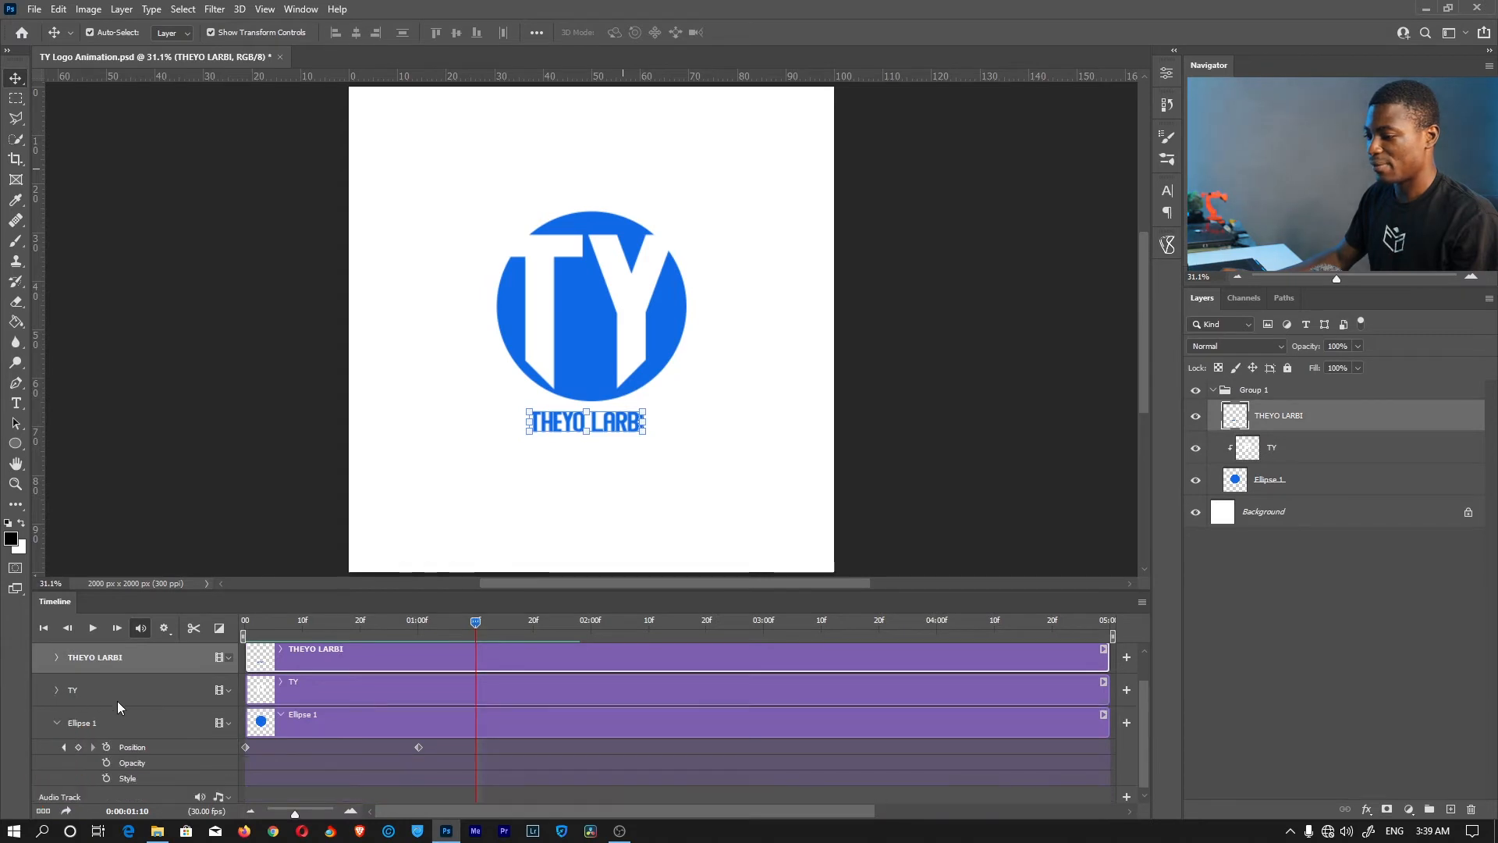
click(57, 723)
key(z)
drag(596, 458, 654, 442)
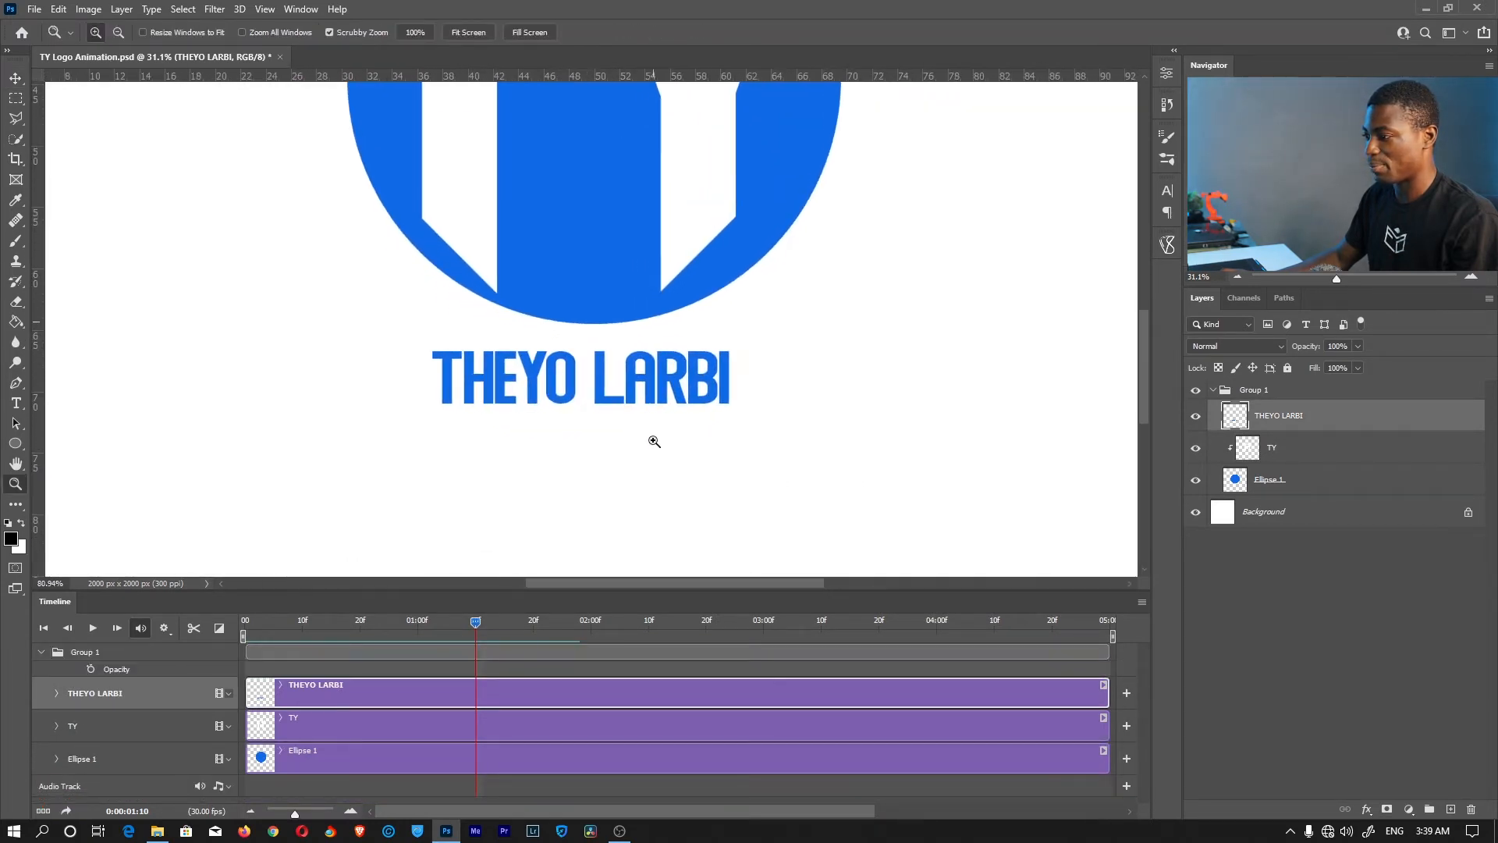
scroll(622, 335, down, 2)
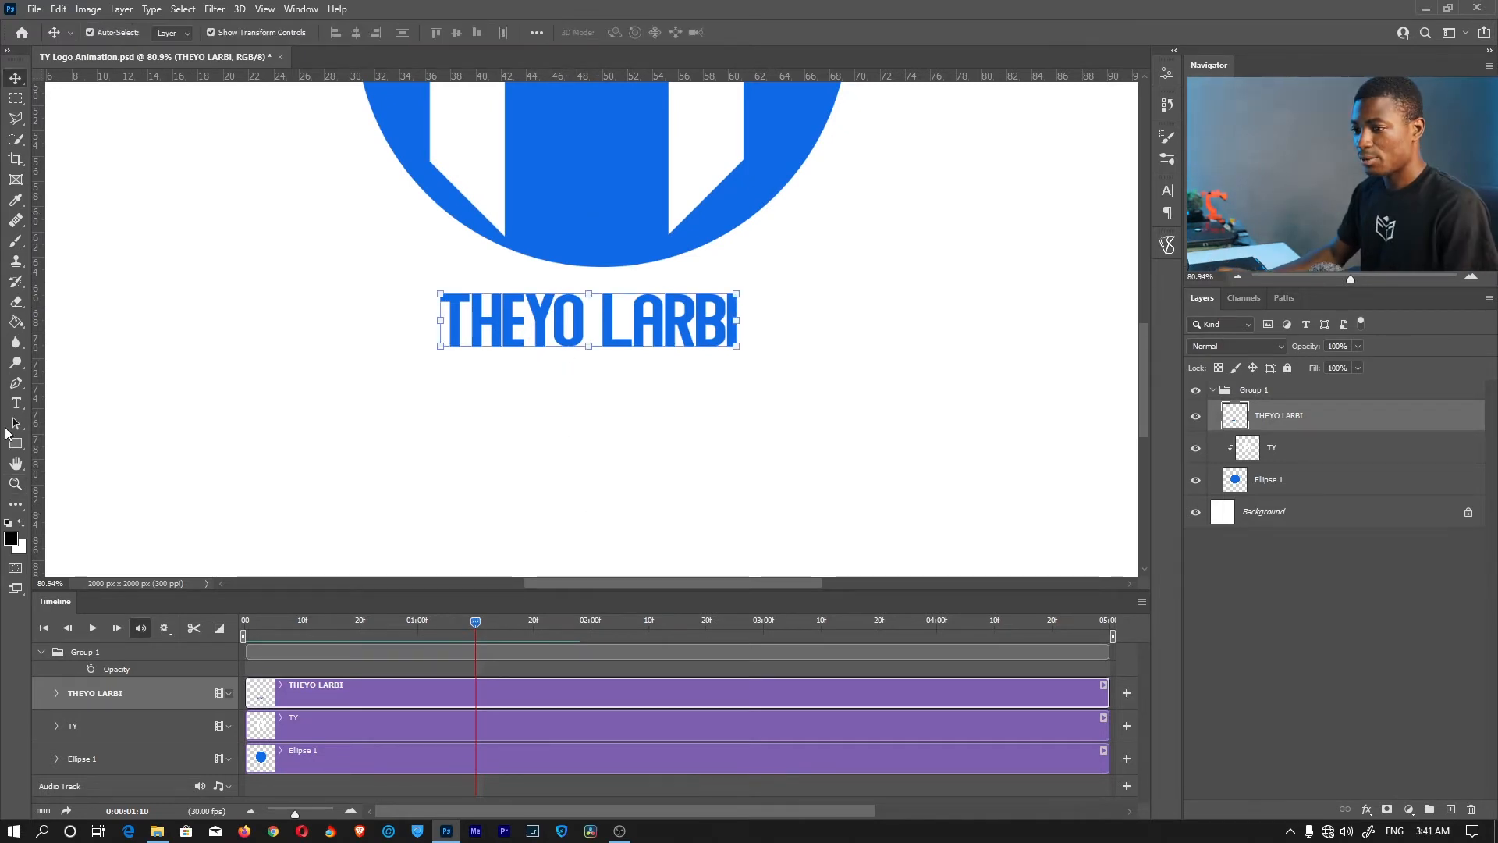
click(15, 98)
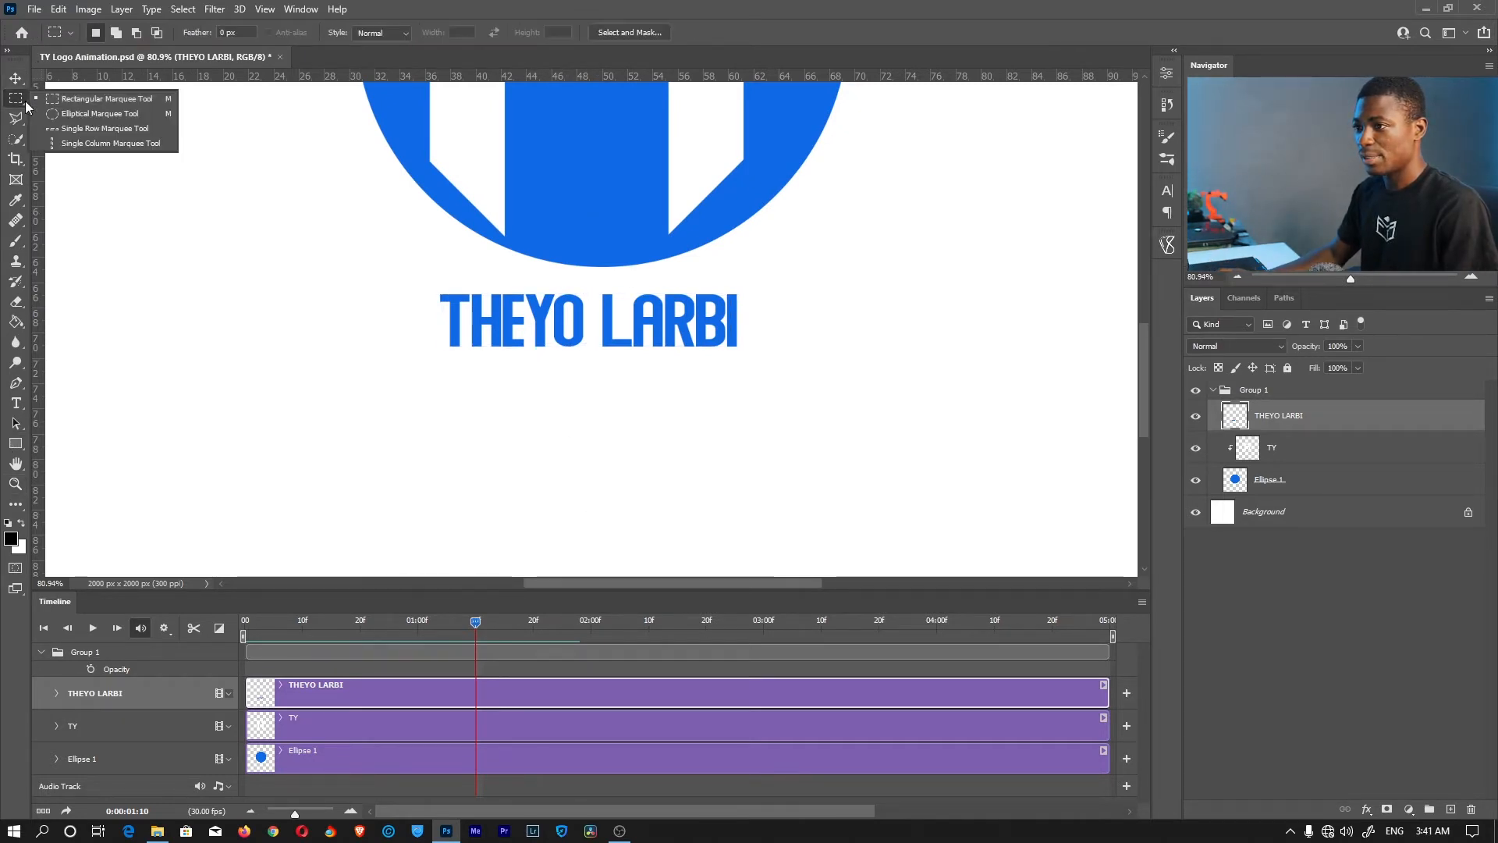
click(96, 100)
drag(423, 285, 757, 356)
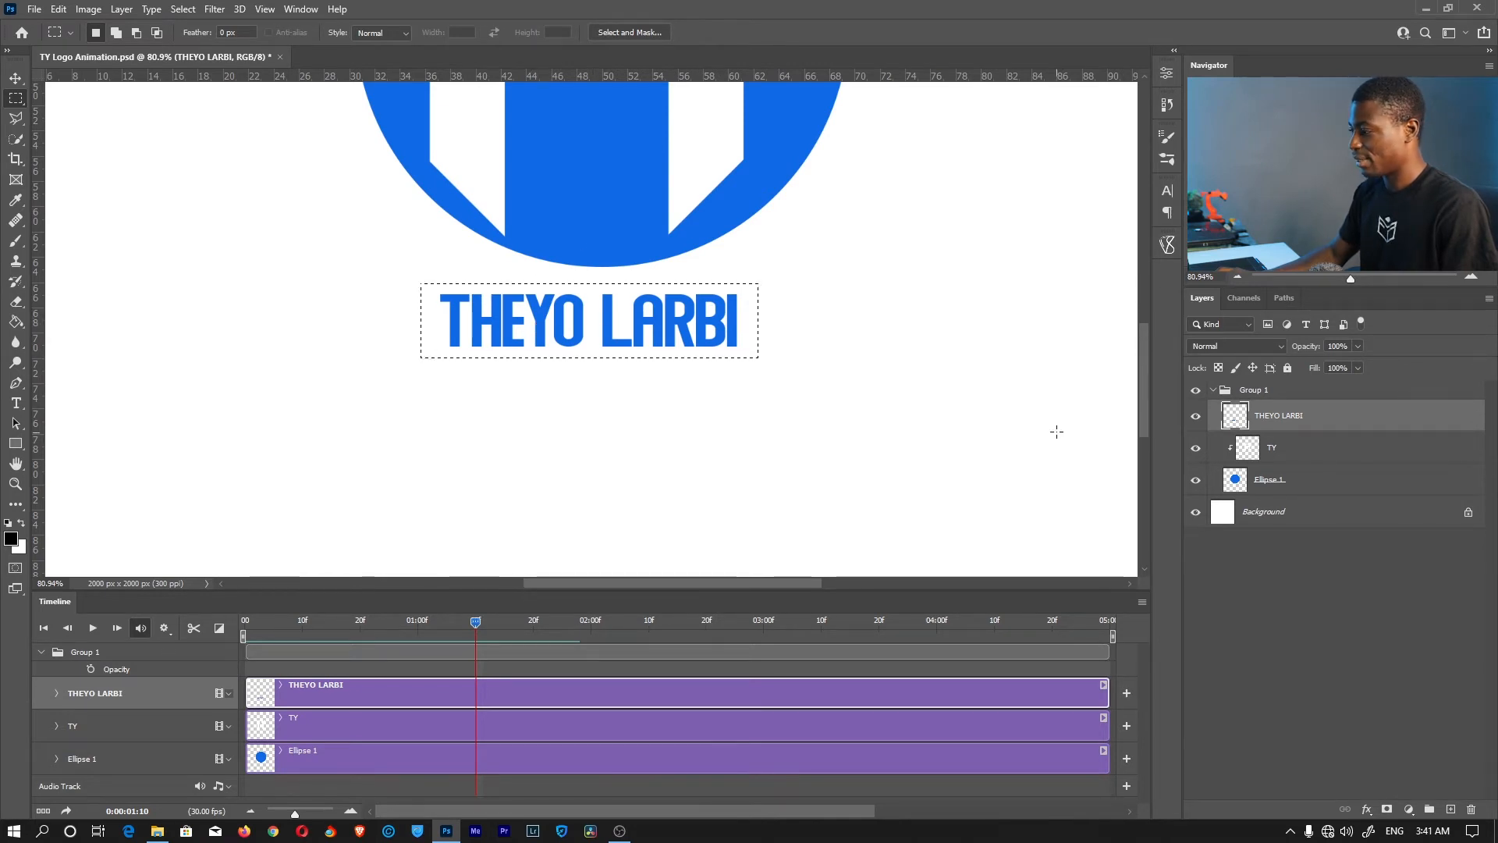
click(1385, 809)
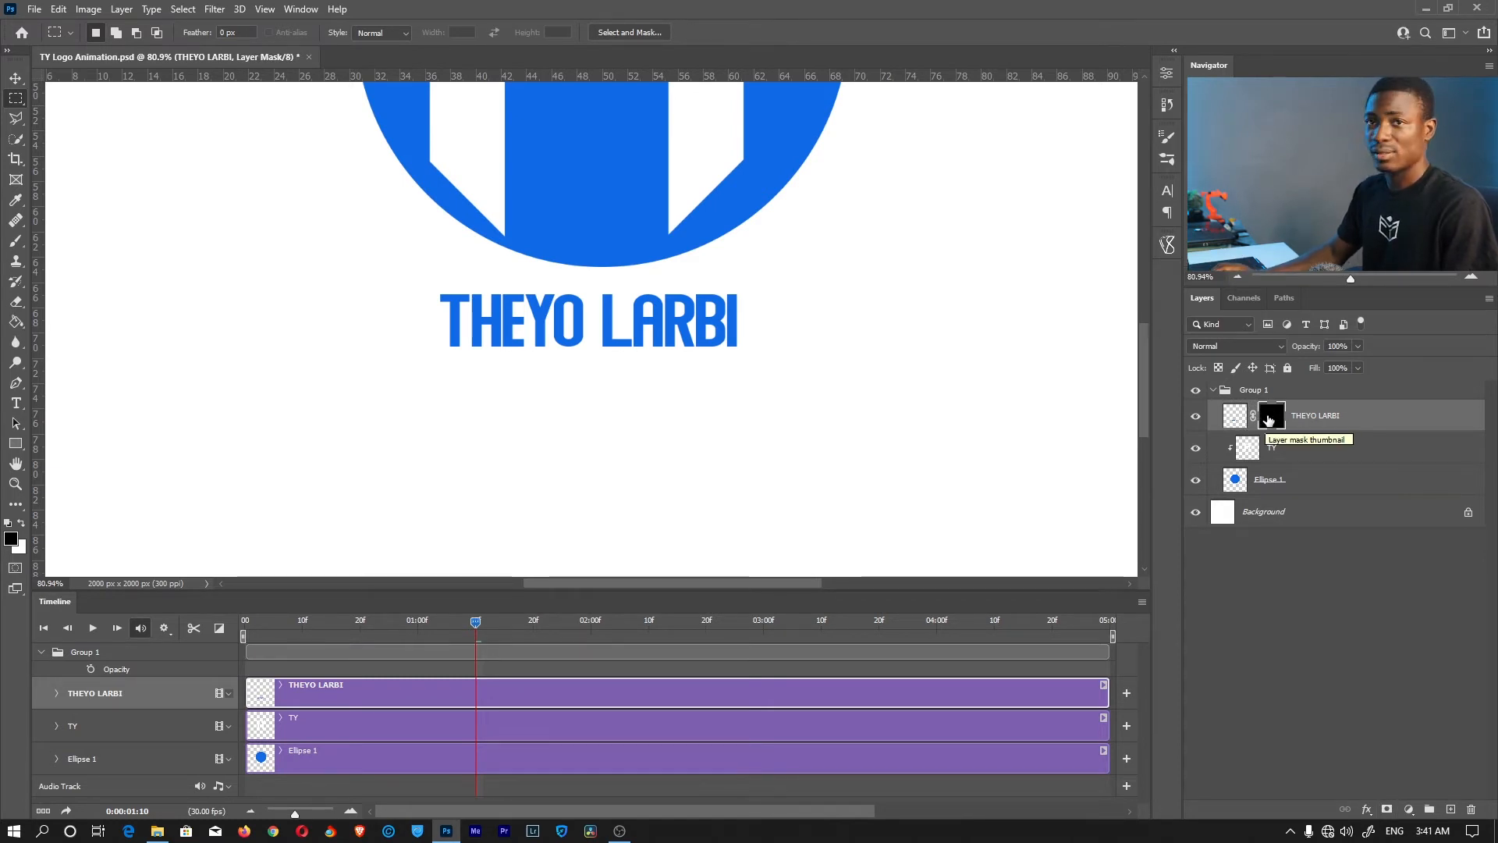
key(v)
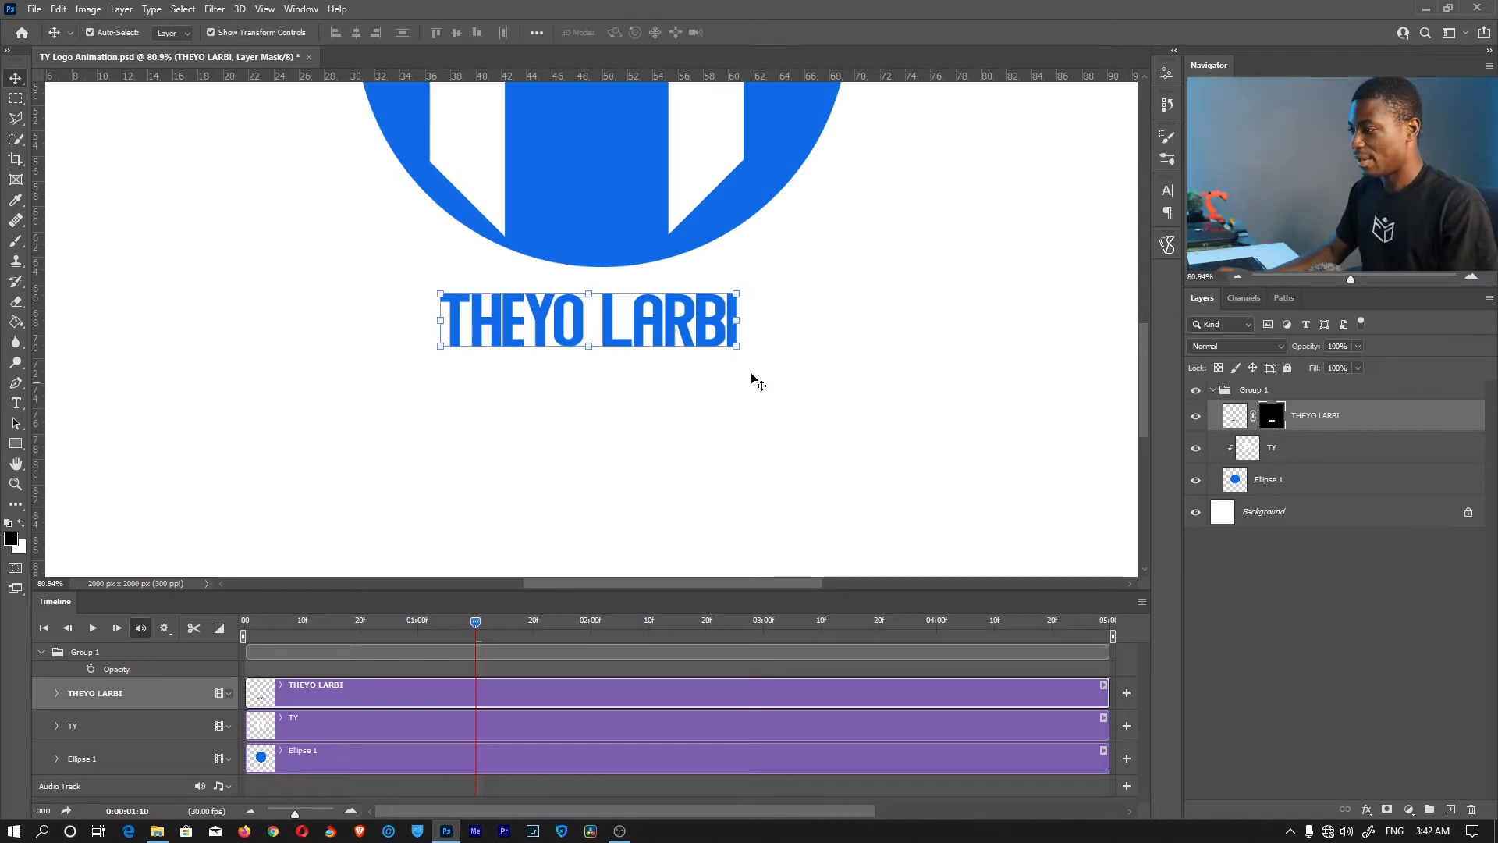
drag(693, 324, 705, 388)
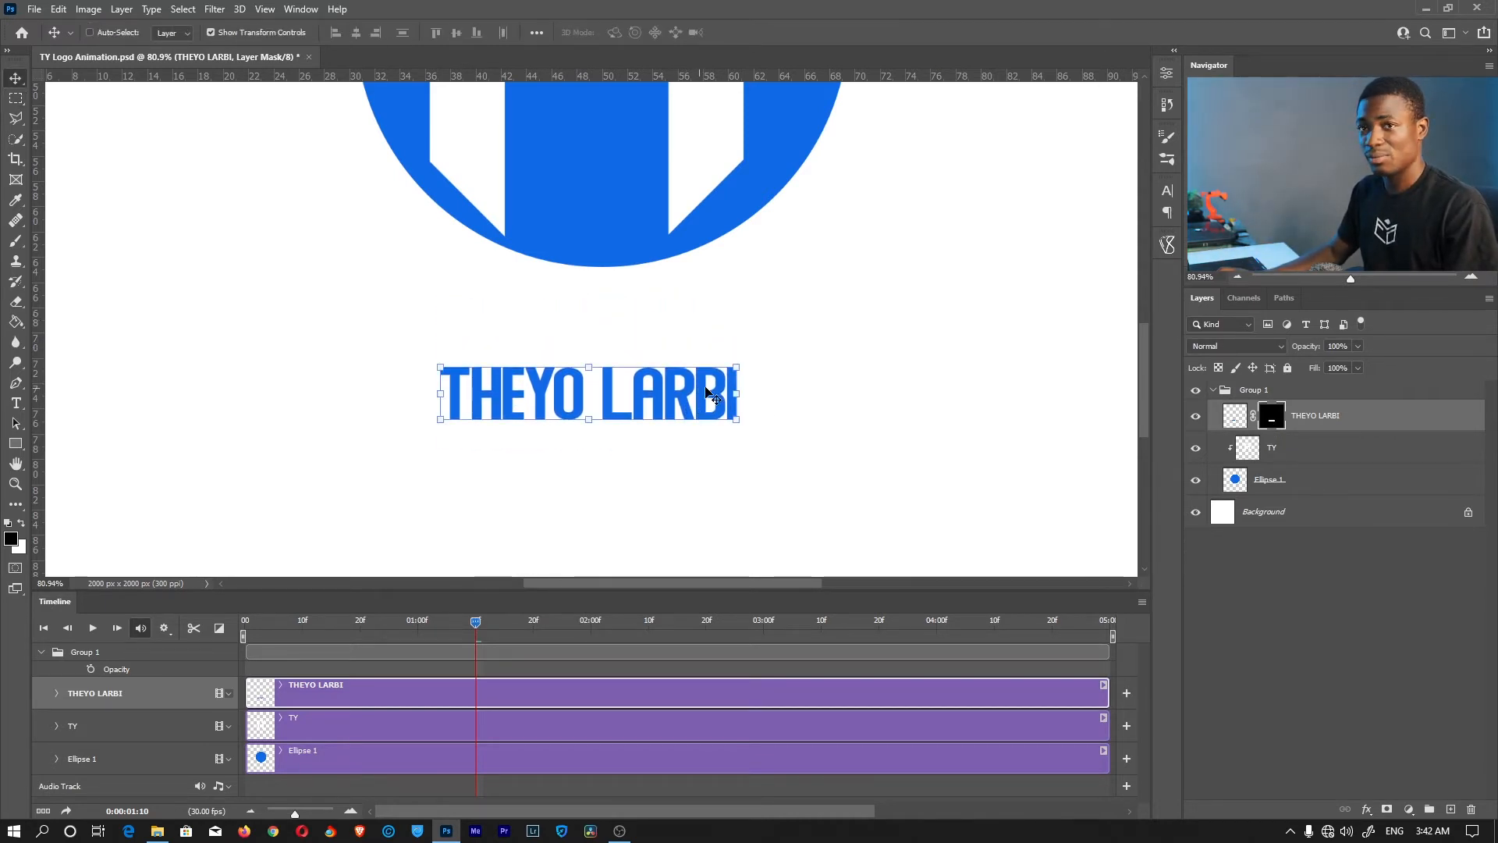
key(ctrl+z)
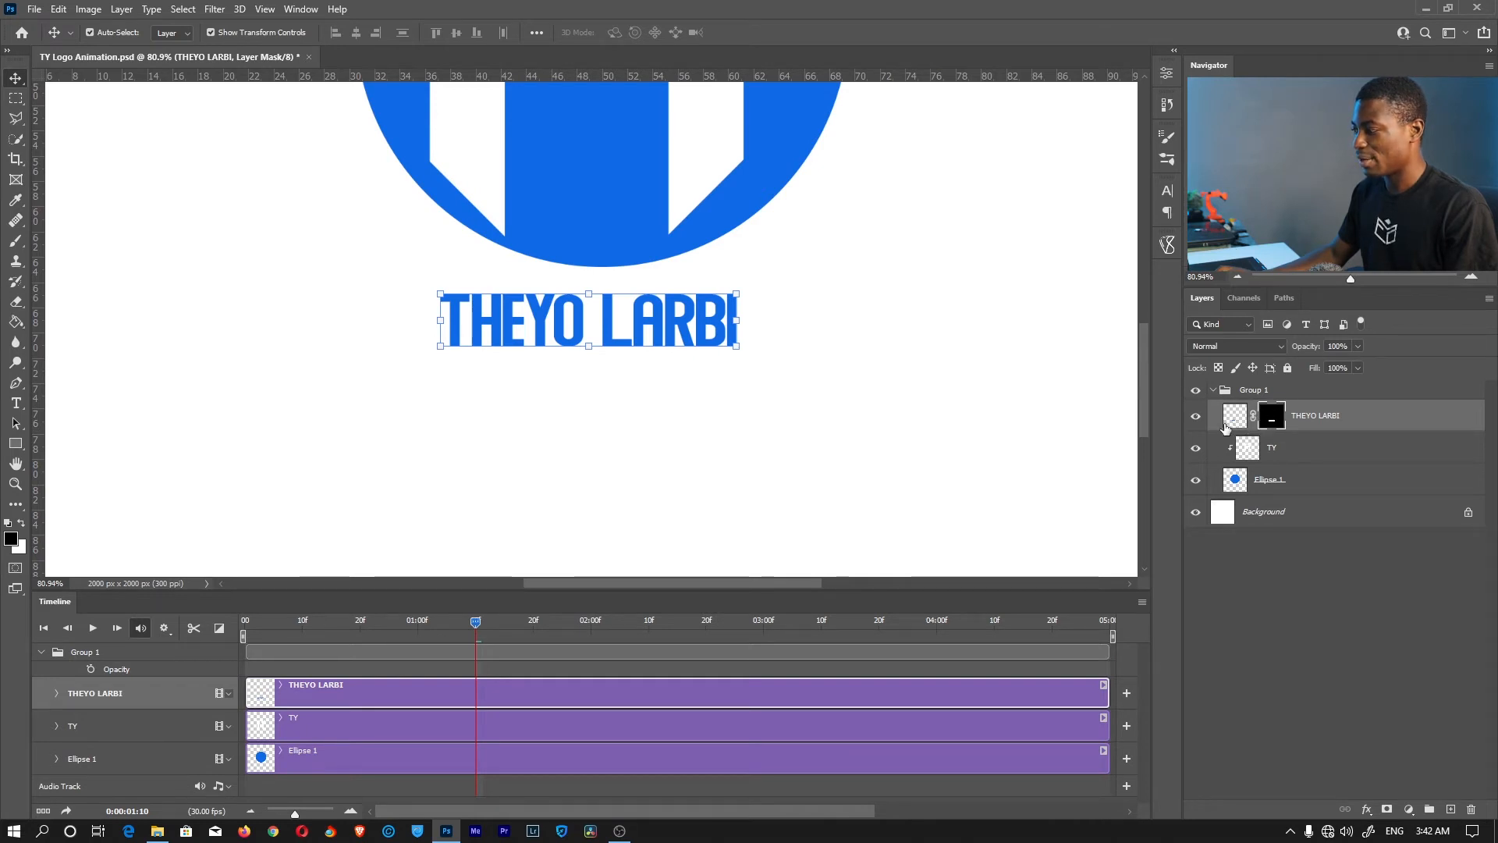
click(1231, 419)
click(1273, 419)
click(1253, 420)
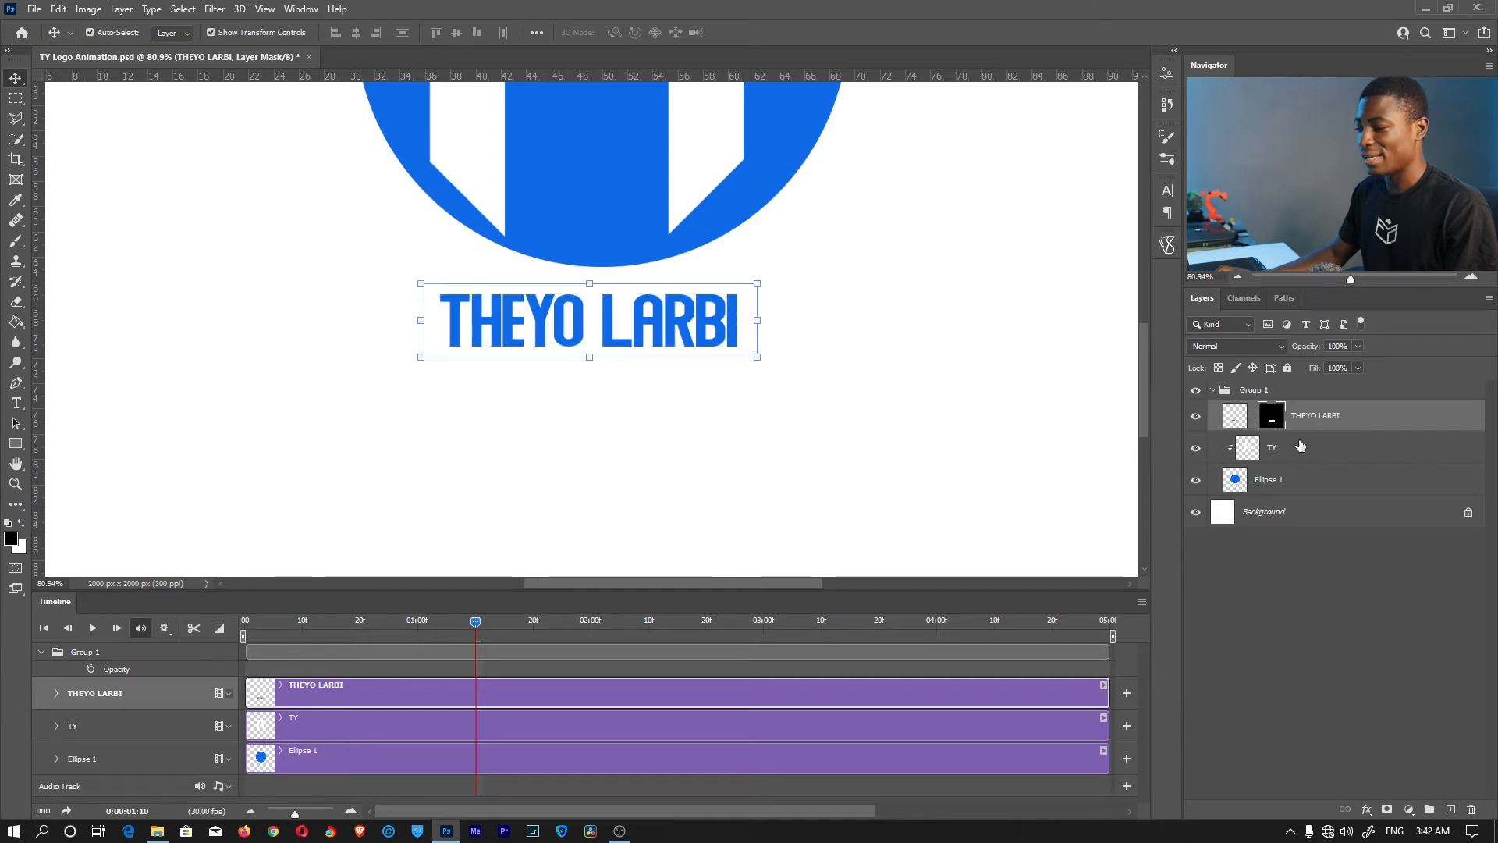
click(1231, 419)
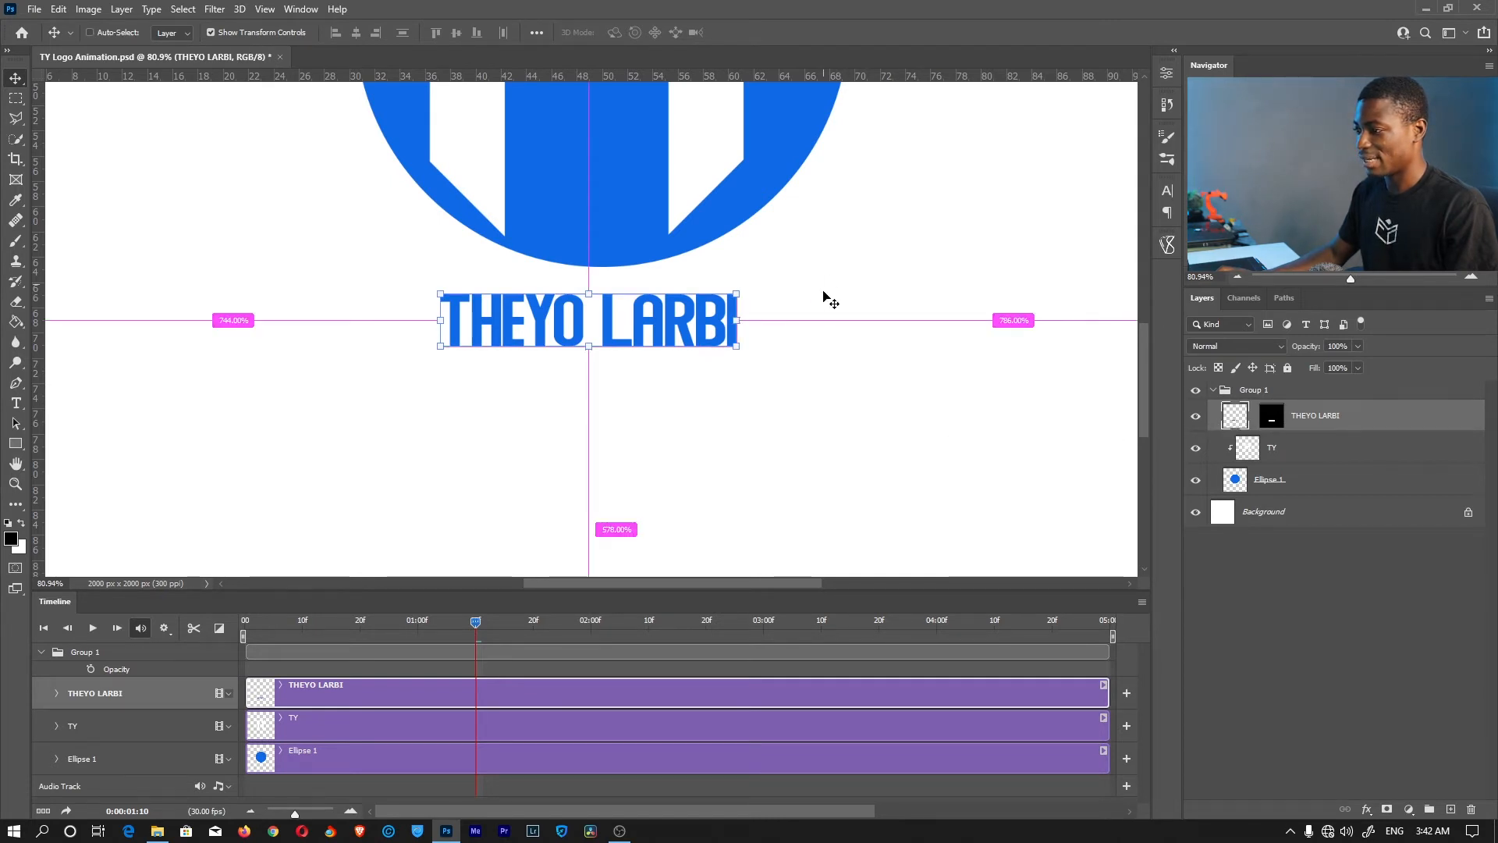
drag(825, 295, 796, 250)
click(1274, 423)
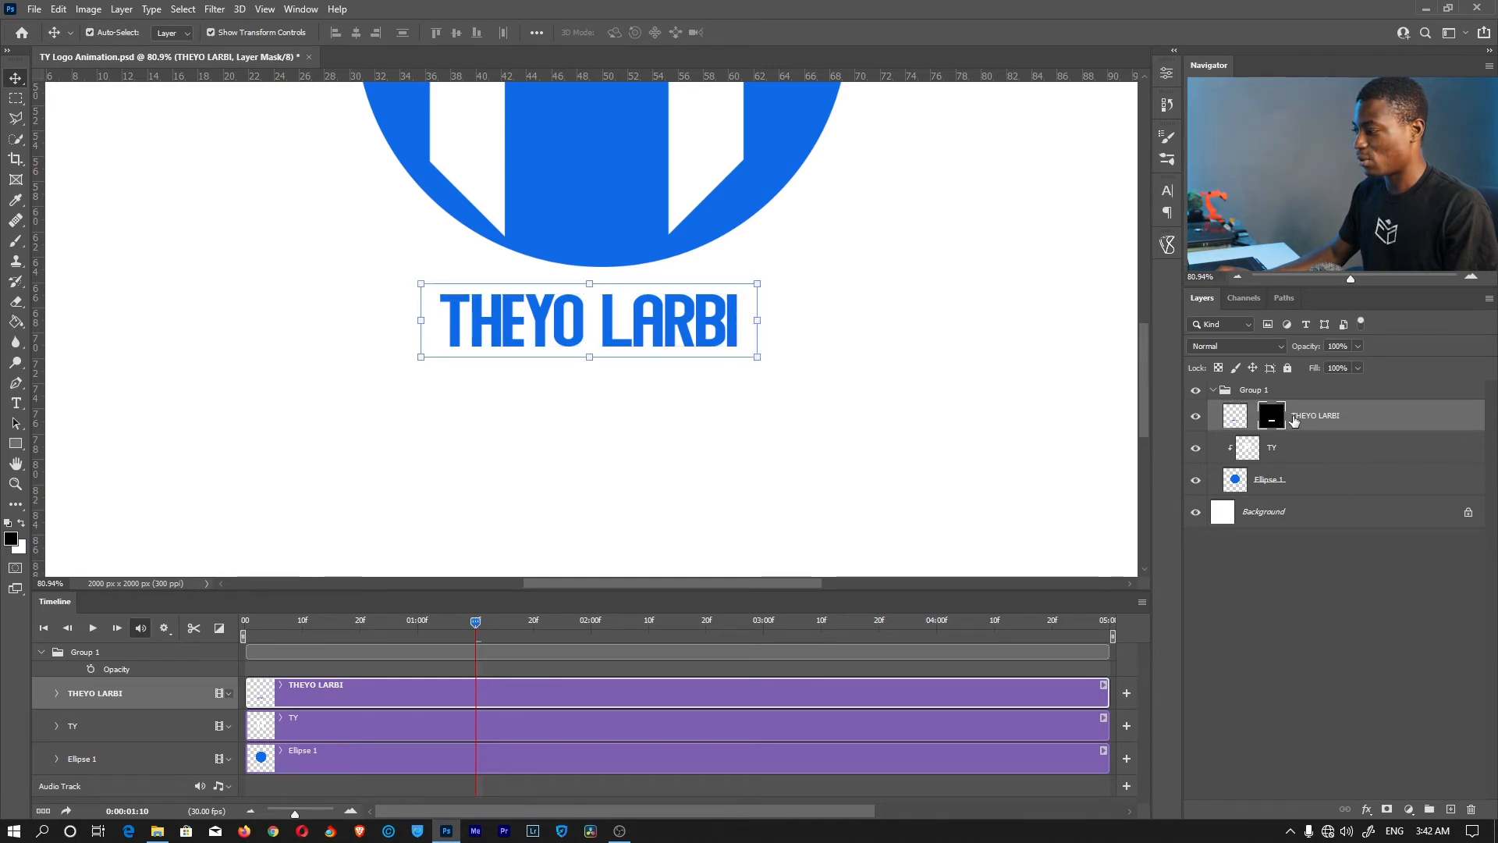
drag(843, 295, 842, 349)
key(ctrl+z)
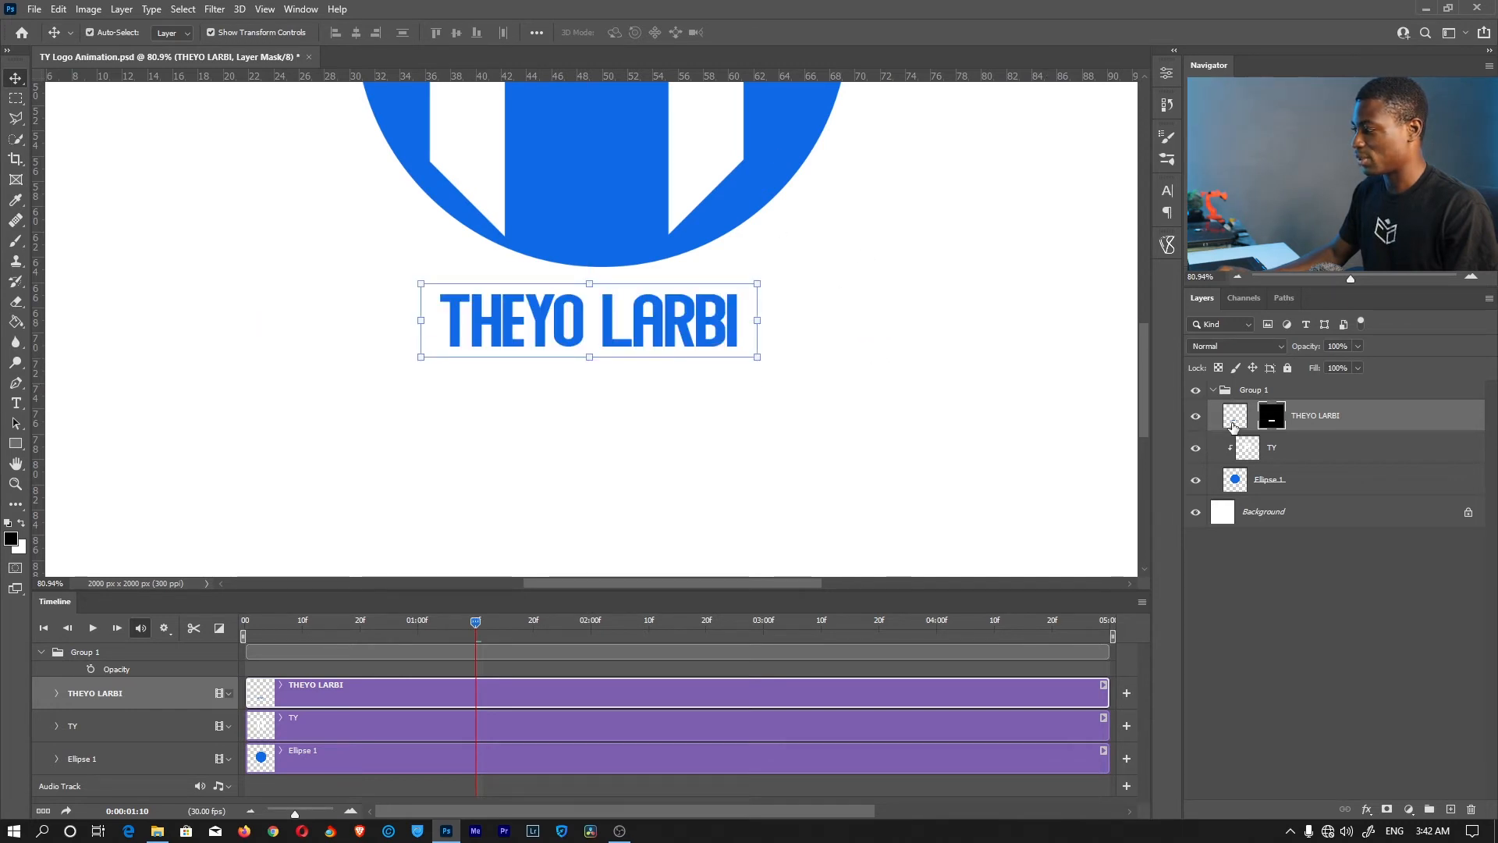
click(1244, 419)
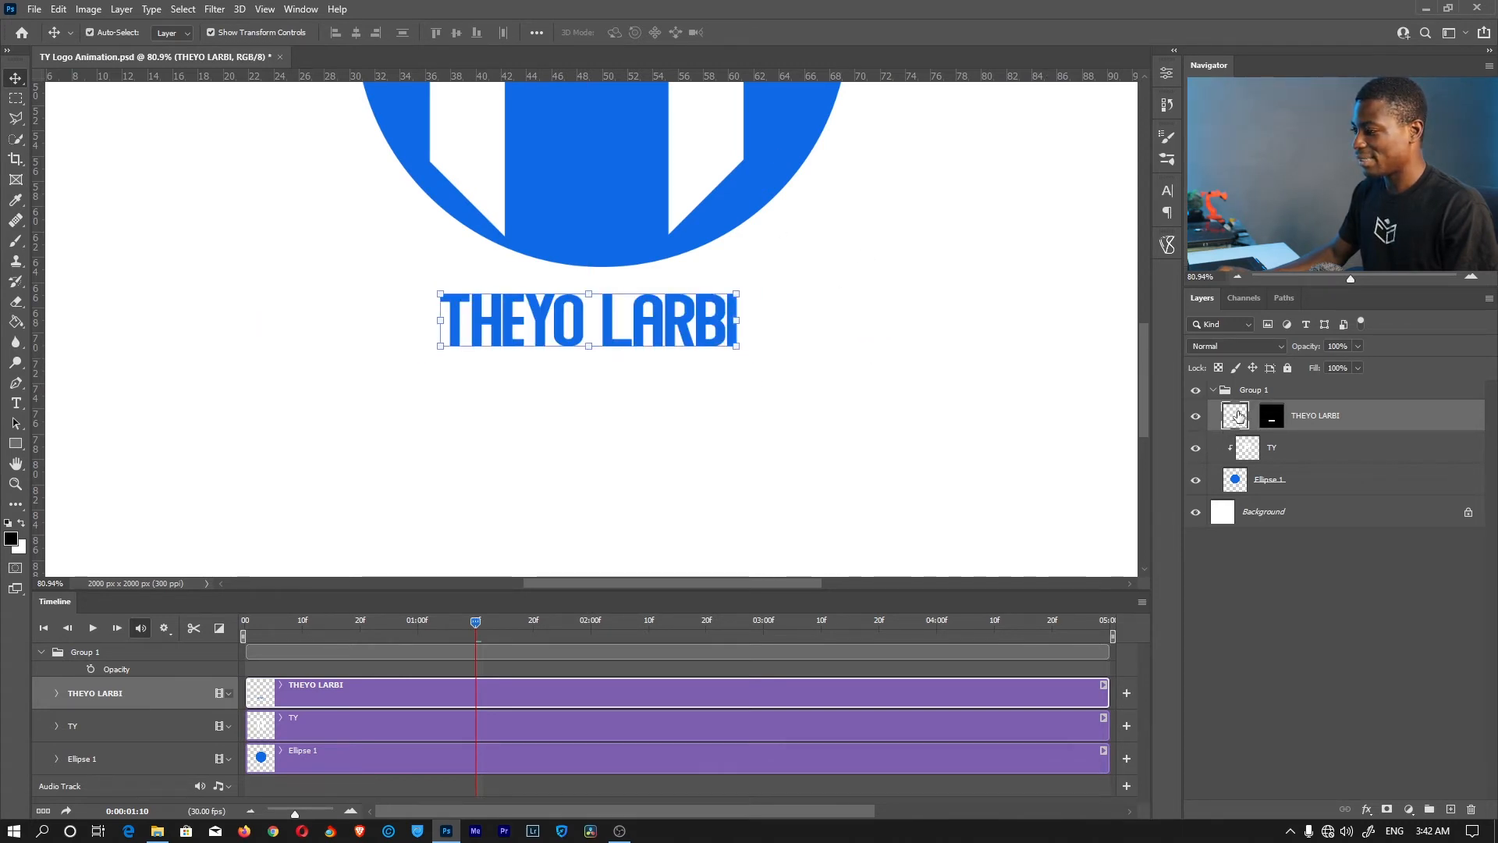
click(1271, 421)
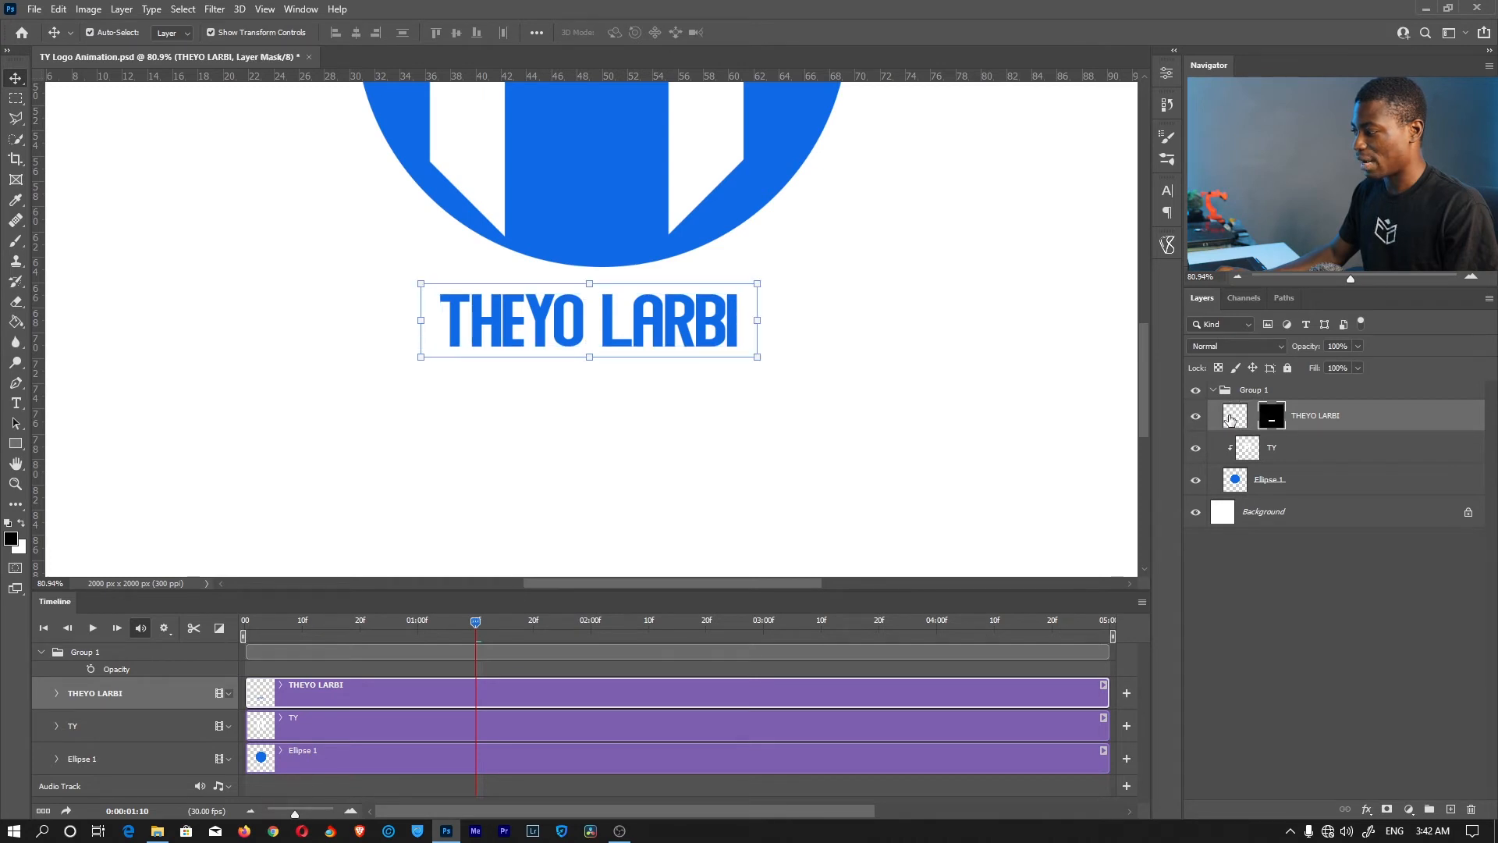
click(1232, 421)
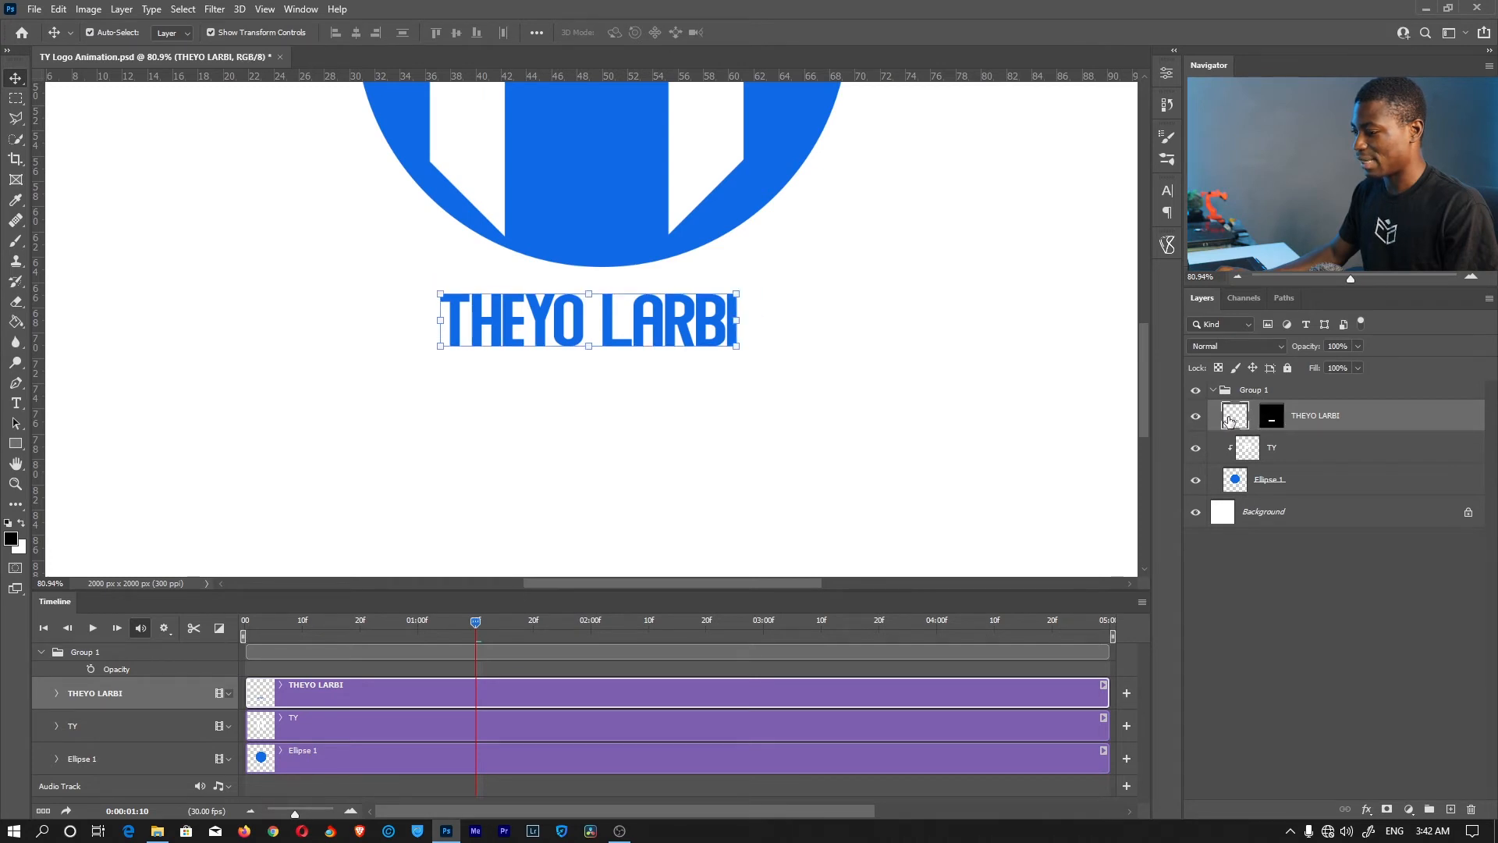
click(58, 692)
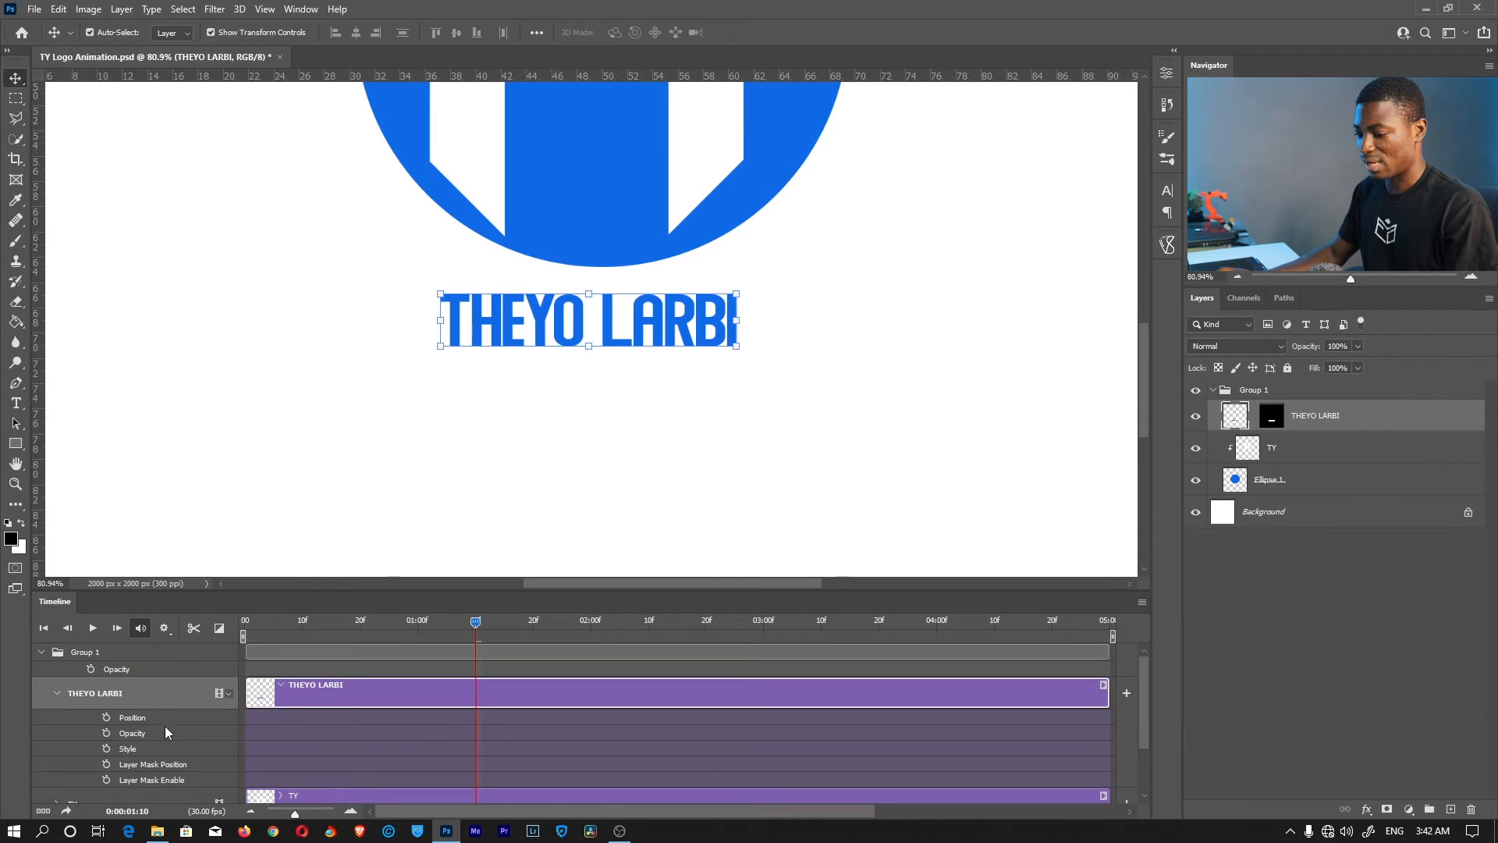
scroll(444, 770, down, 1)
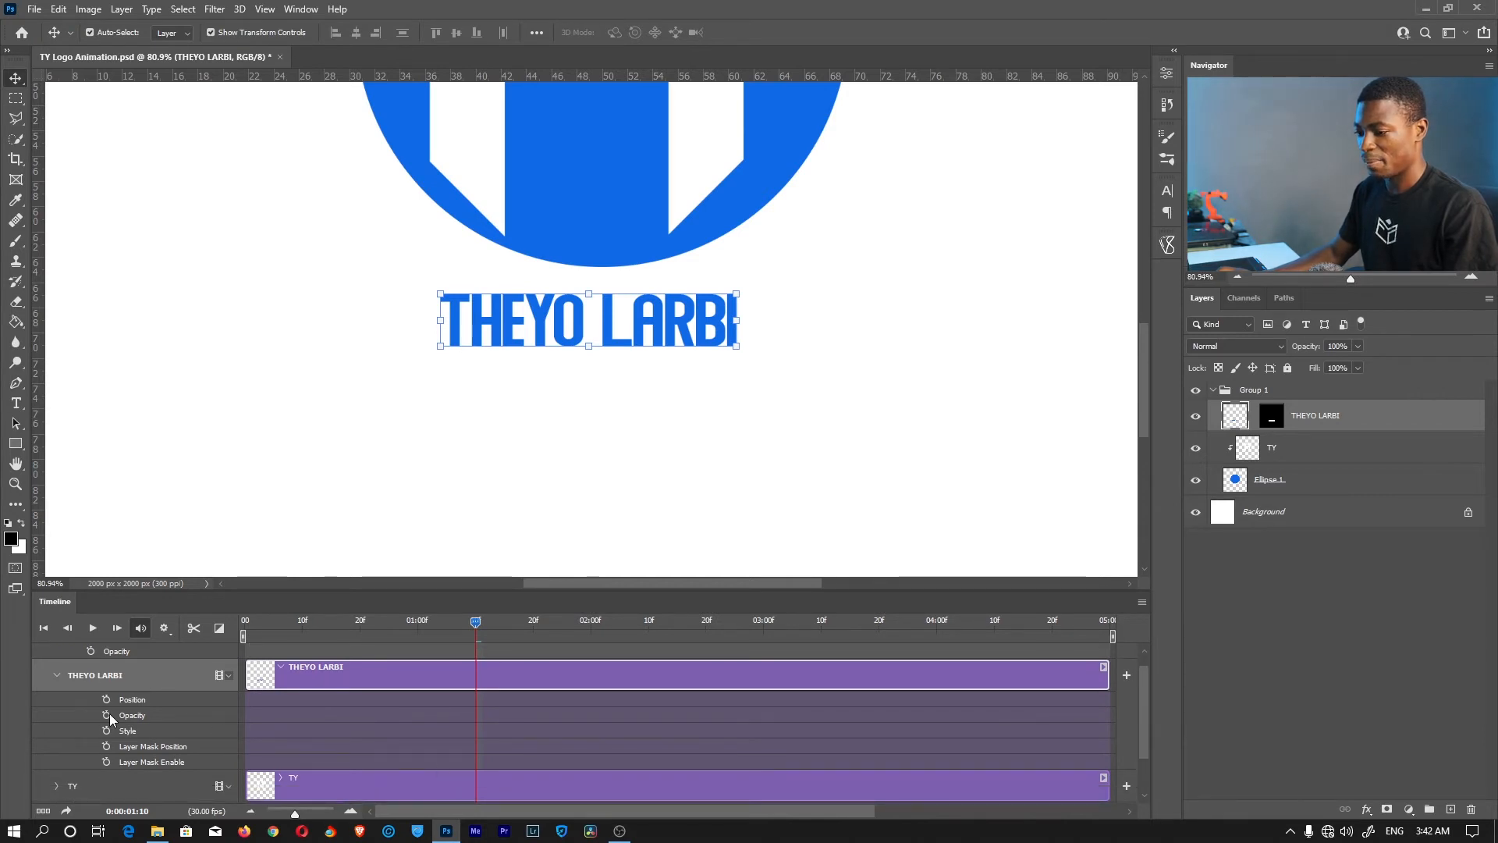
drag(475, 621, 592, 636)
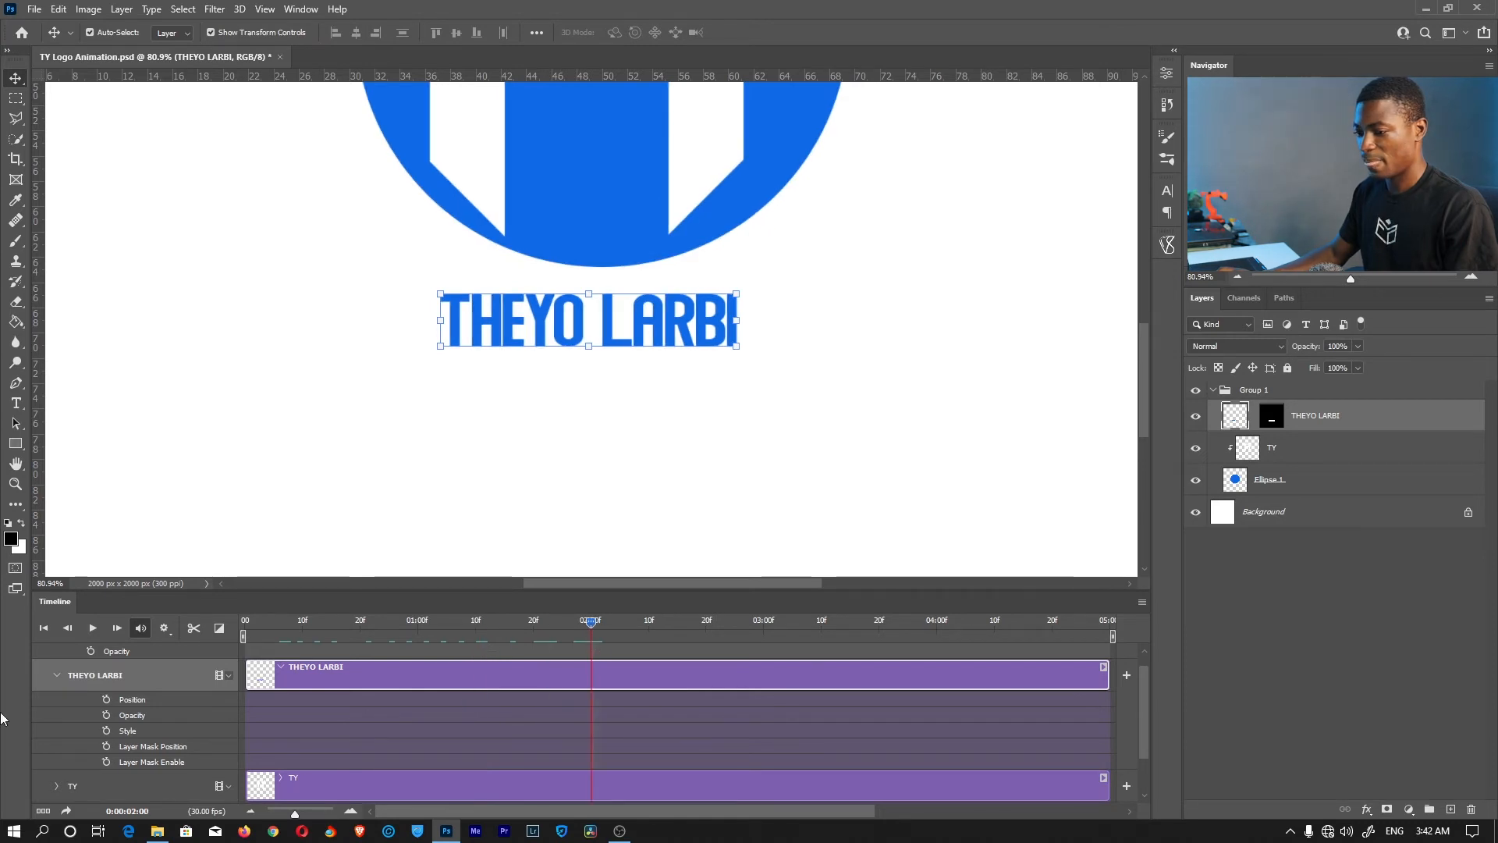
click(107, 700)
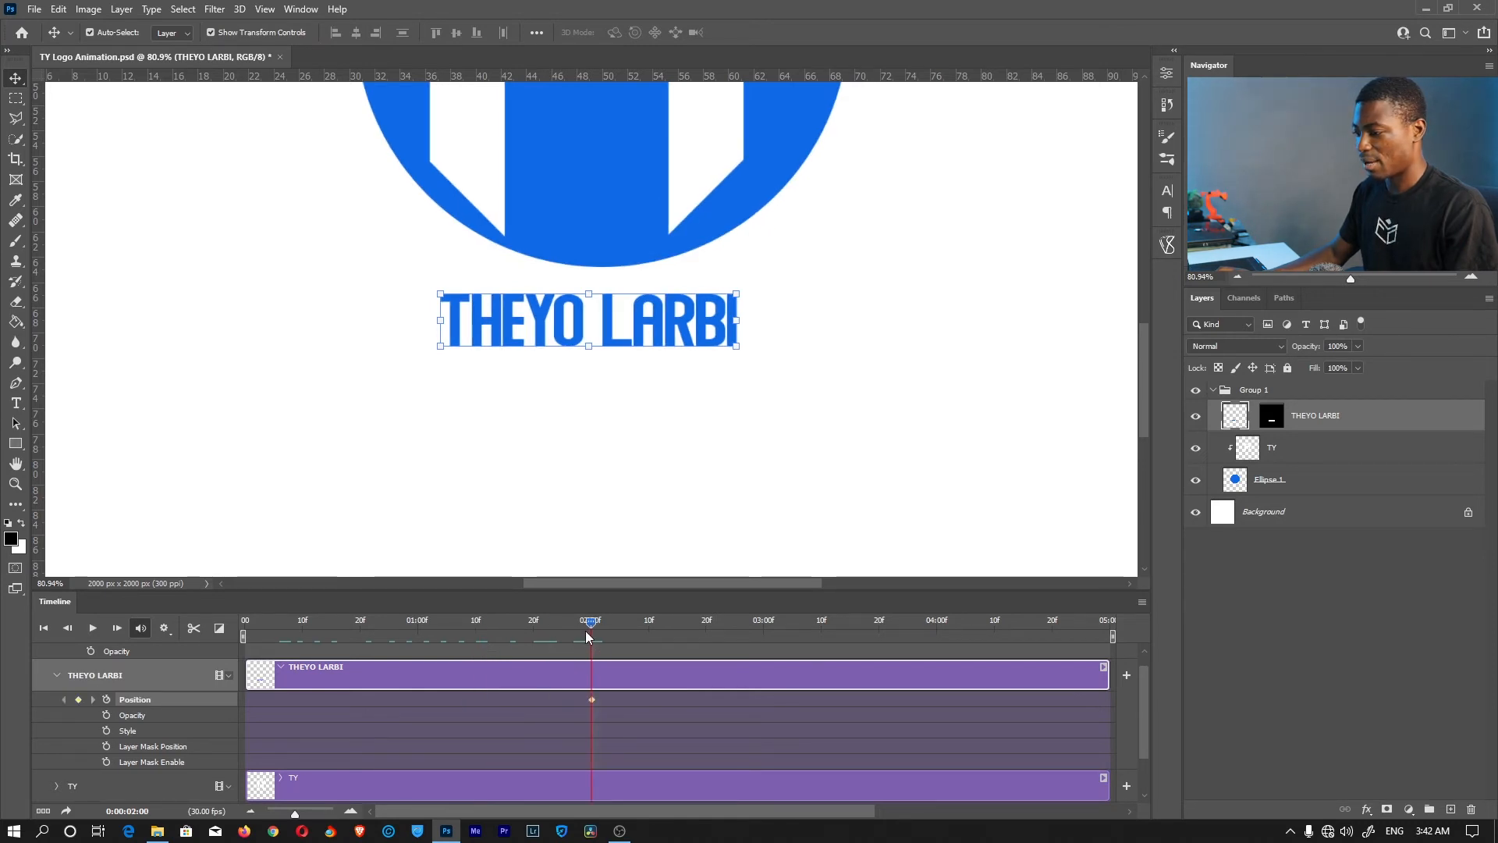
drag(591, 621, 418, 621)
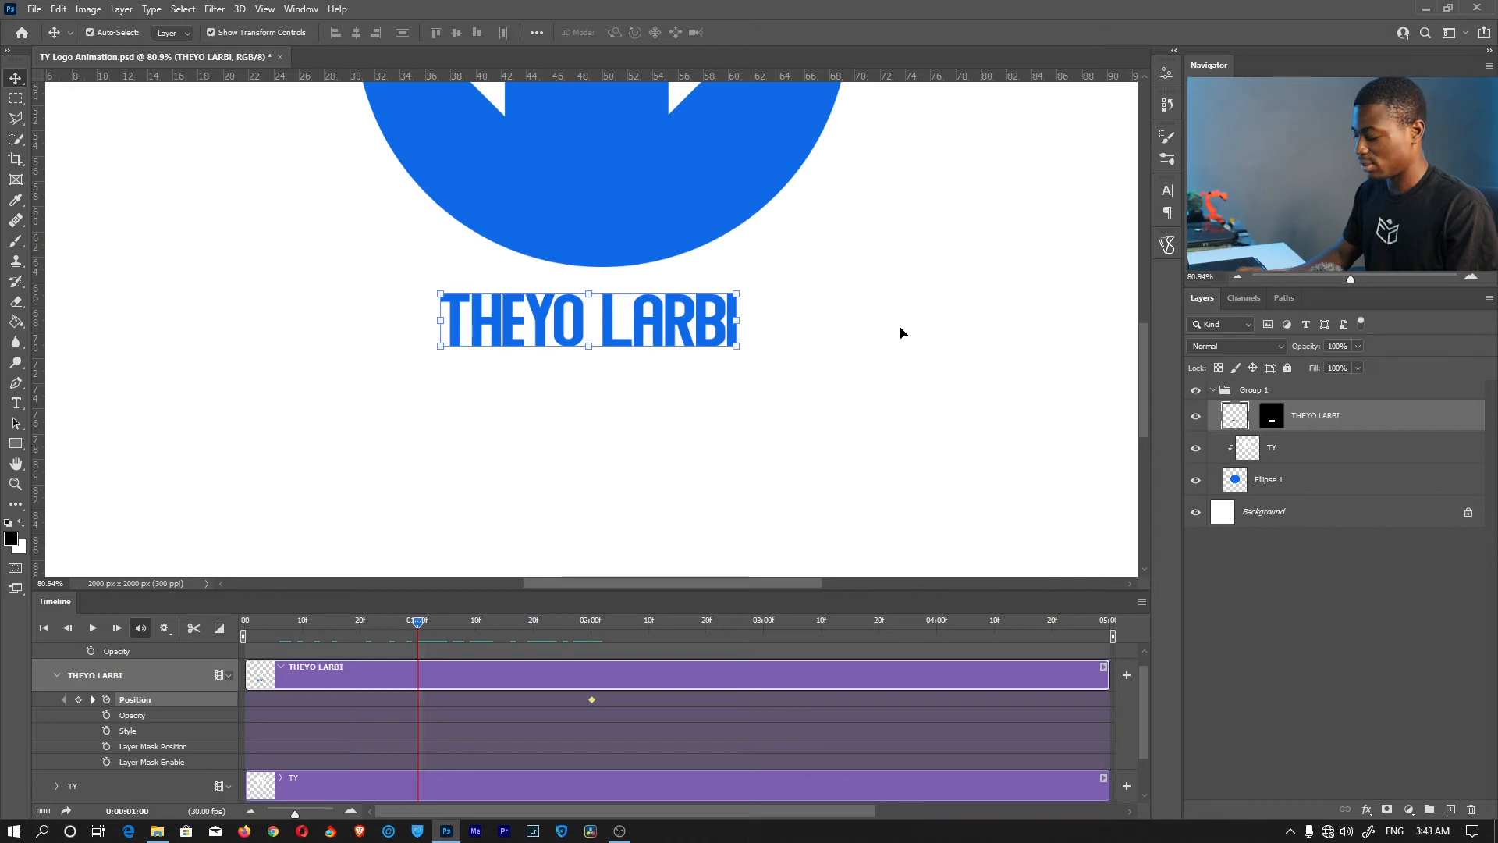
key(shift+Down)
key(shift+Down)
key(shift+Down)
key(shift+Down)
key(shift+Down)
key(shift+Down)
key(shift+Down)
key(shift+Down)
key(shift+Down)
key(shift+Down)
key(shift+Down)
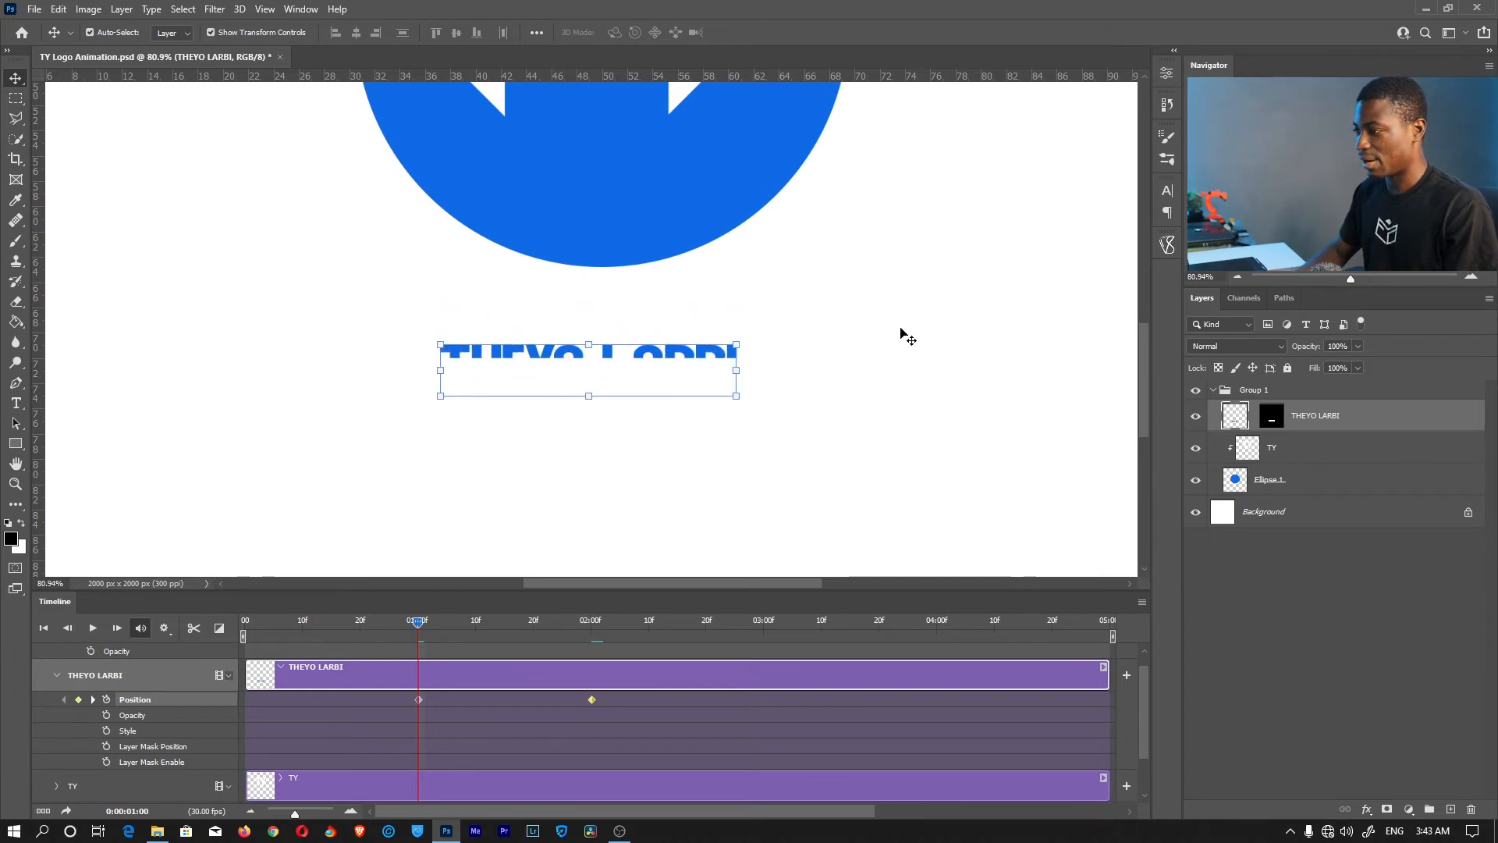
key(shift+Down)
key(shift+Down)
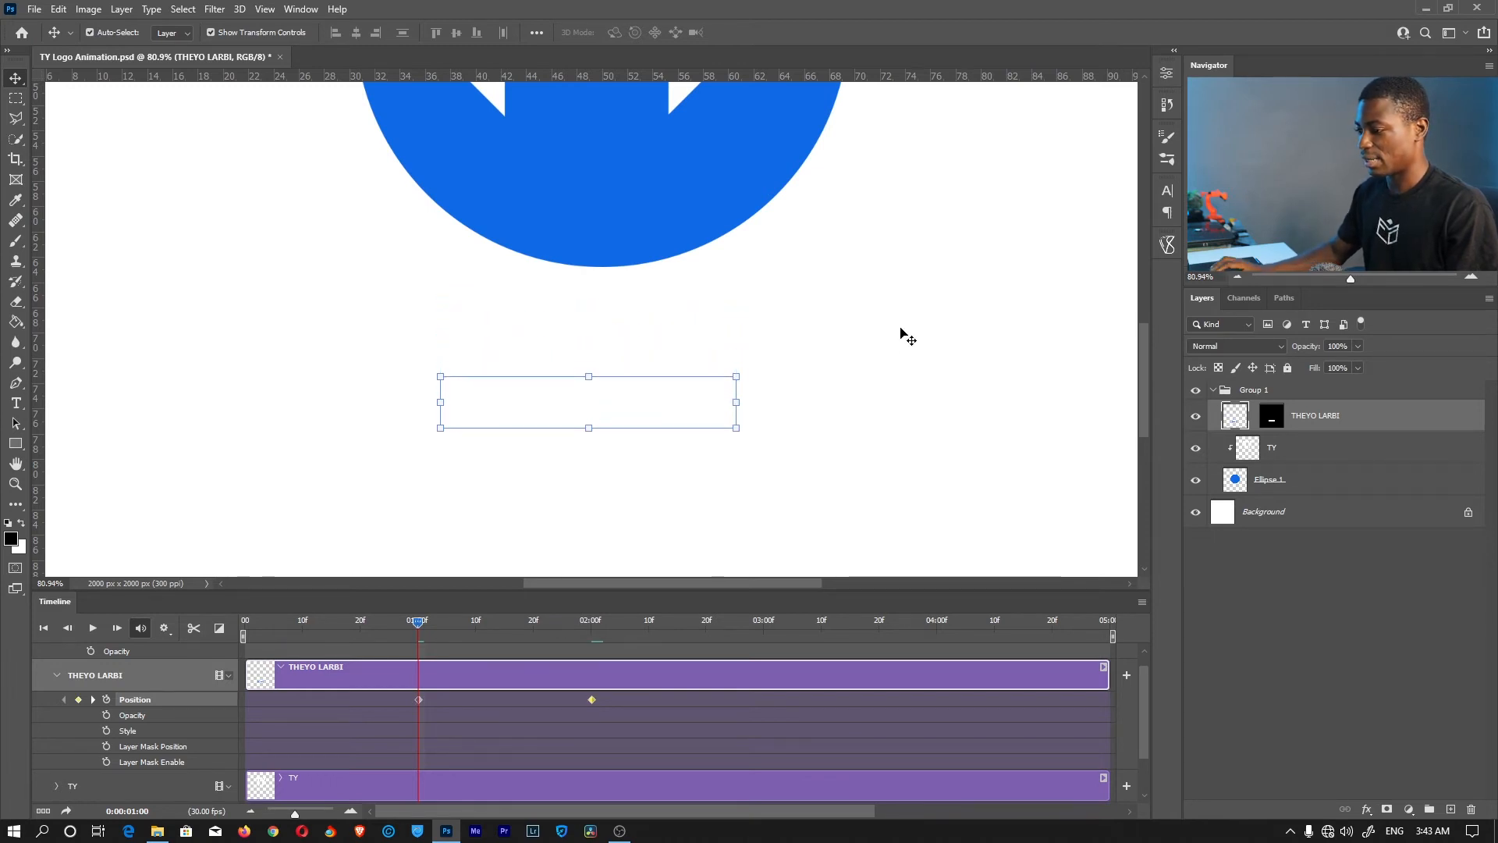
click(58, 673)
Fit the whole logo on screen, play the animation so far, and select Ellipse 1
key(z)
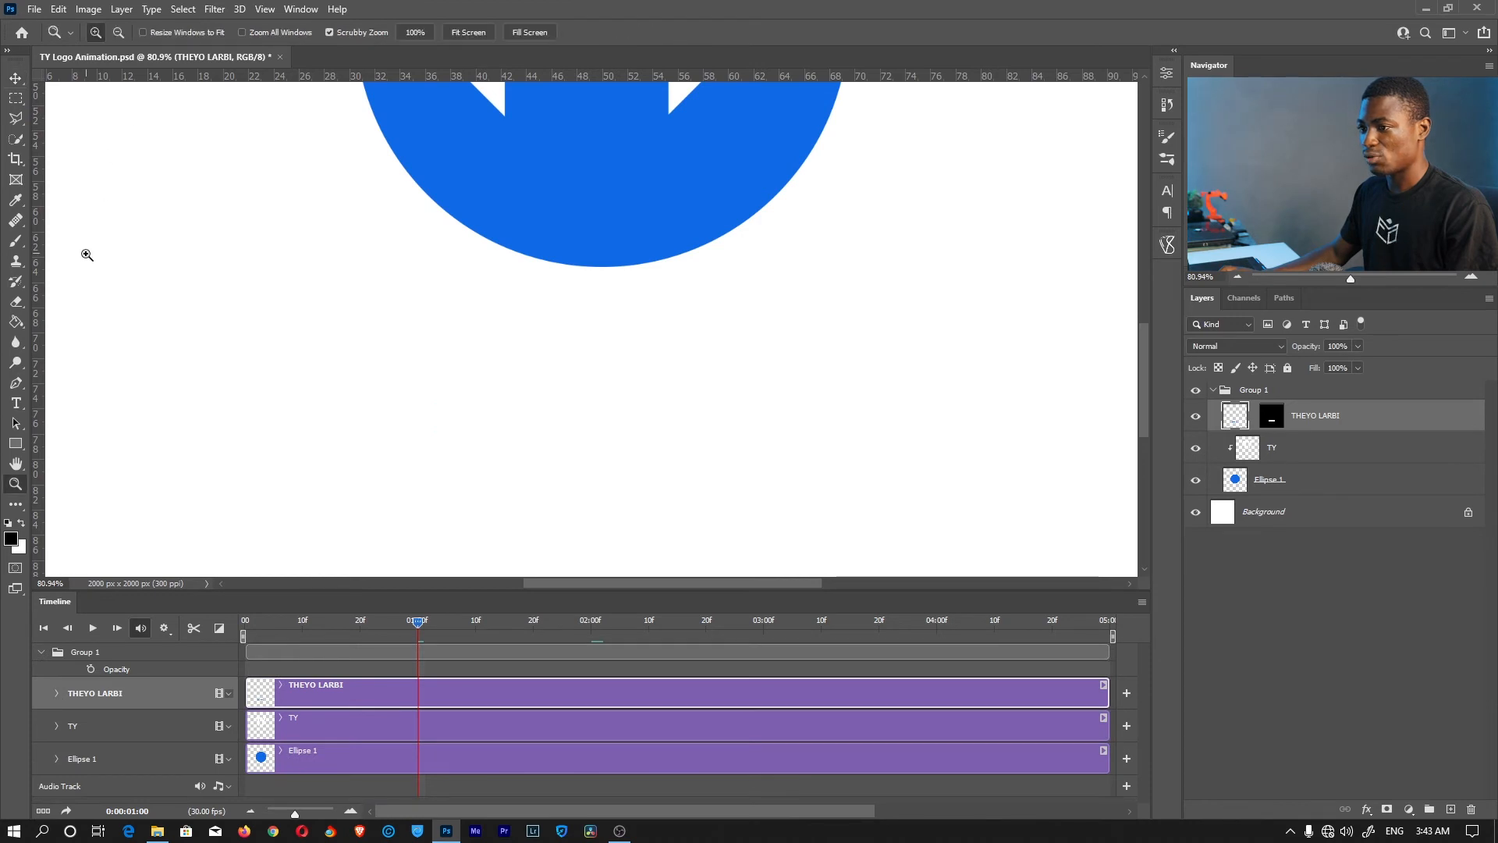
click(467, 32)
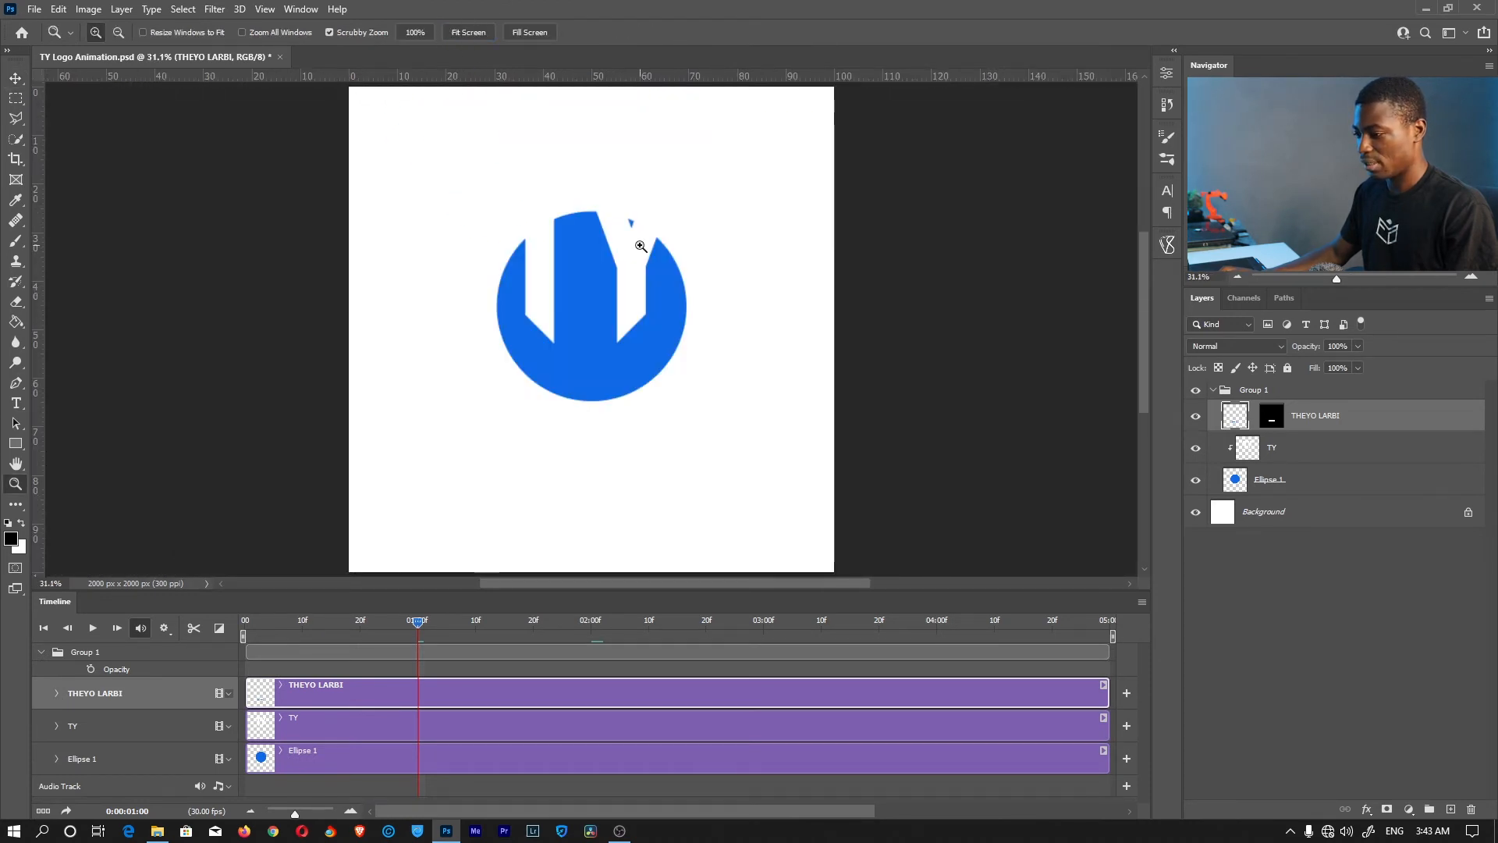
drag(420, 622, 133, 619)
key(space)
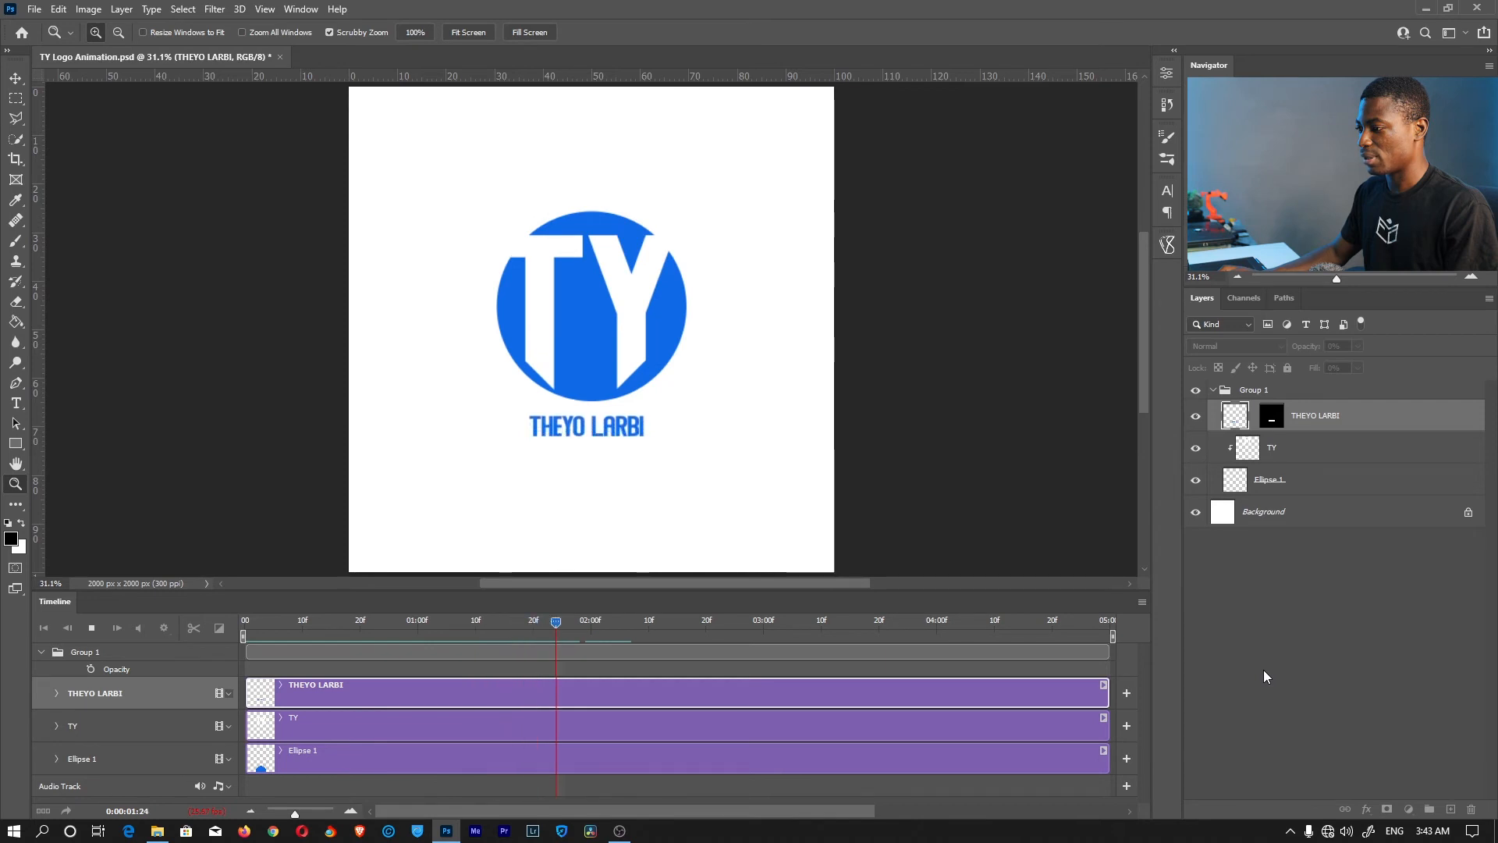
key(space)
click(415, 760)
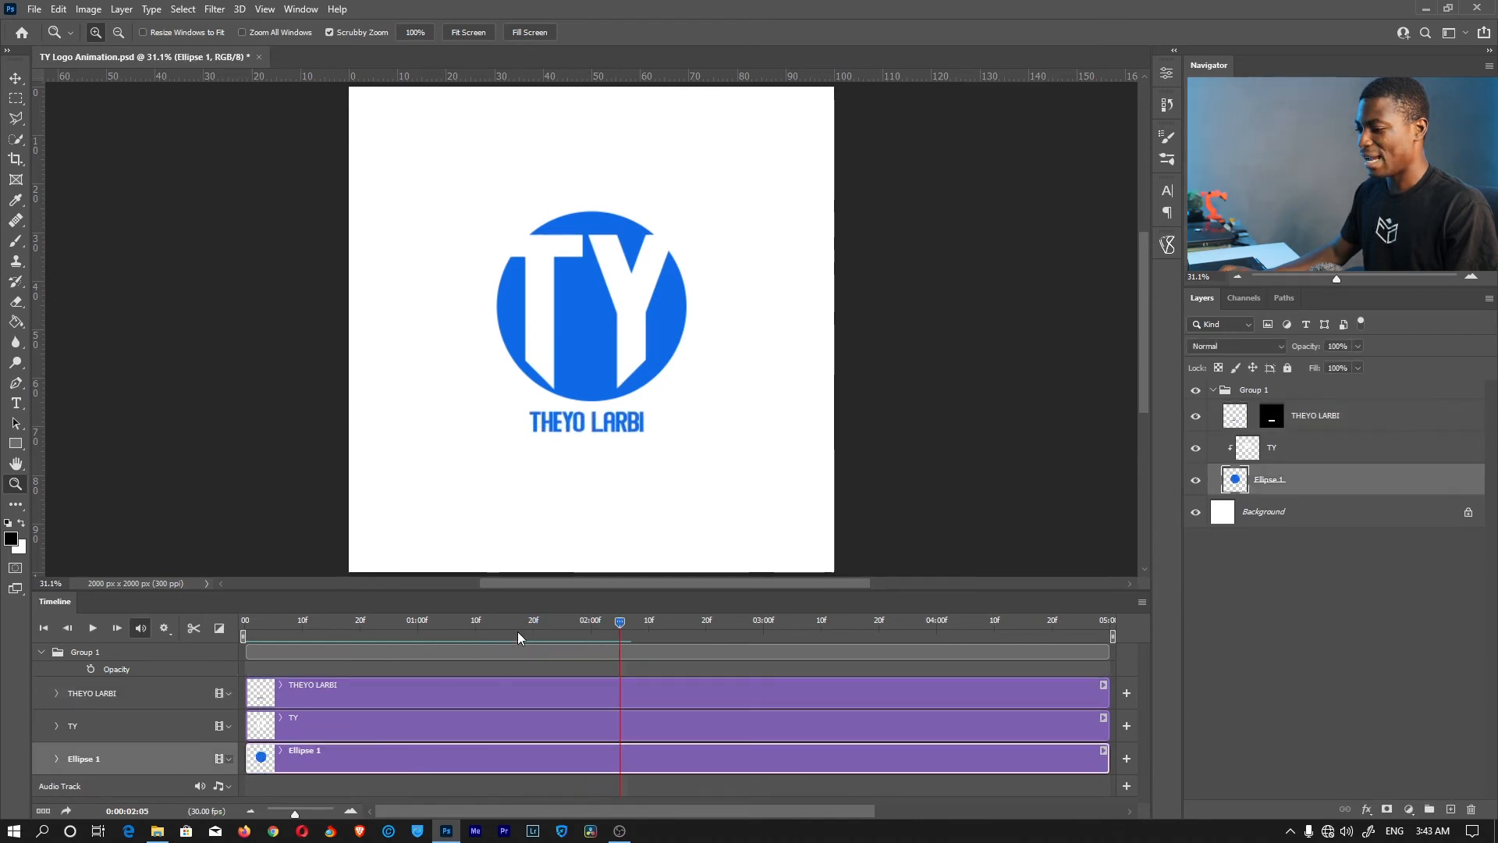
Add a Fade transition to the start of Ellipse 1 and shorten it to about 27 frames
scroll(315, 755, right, 1)
click(54, 758)
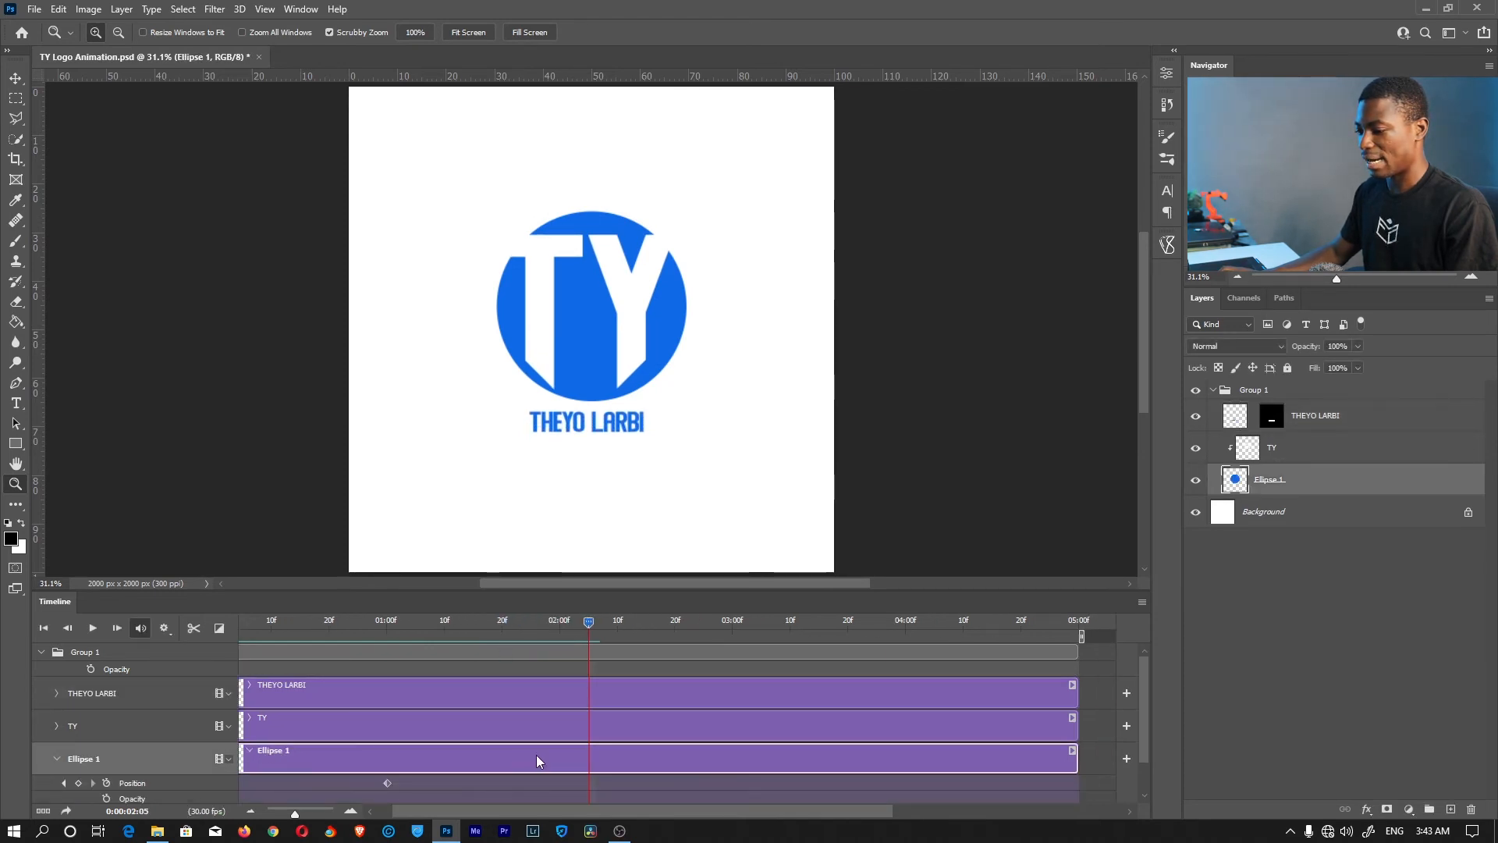
scroll(480, 780, left, 1)
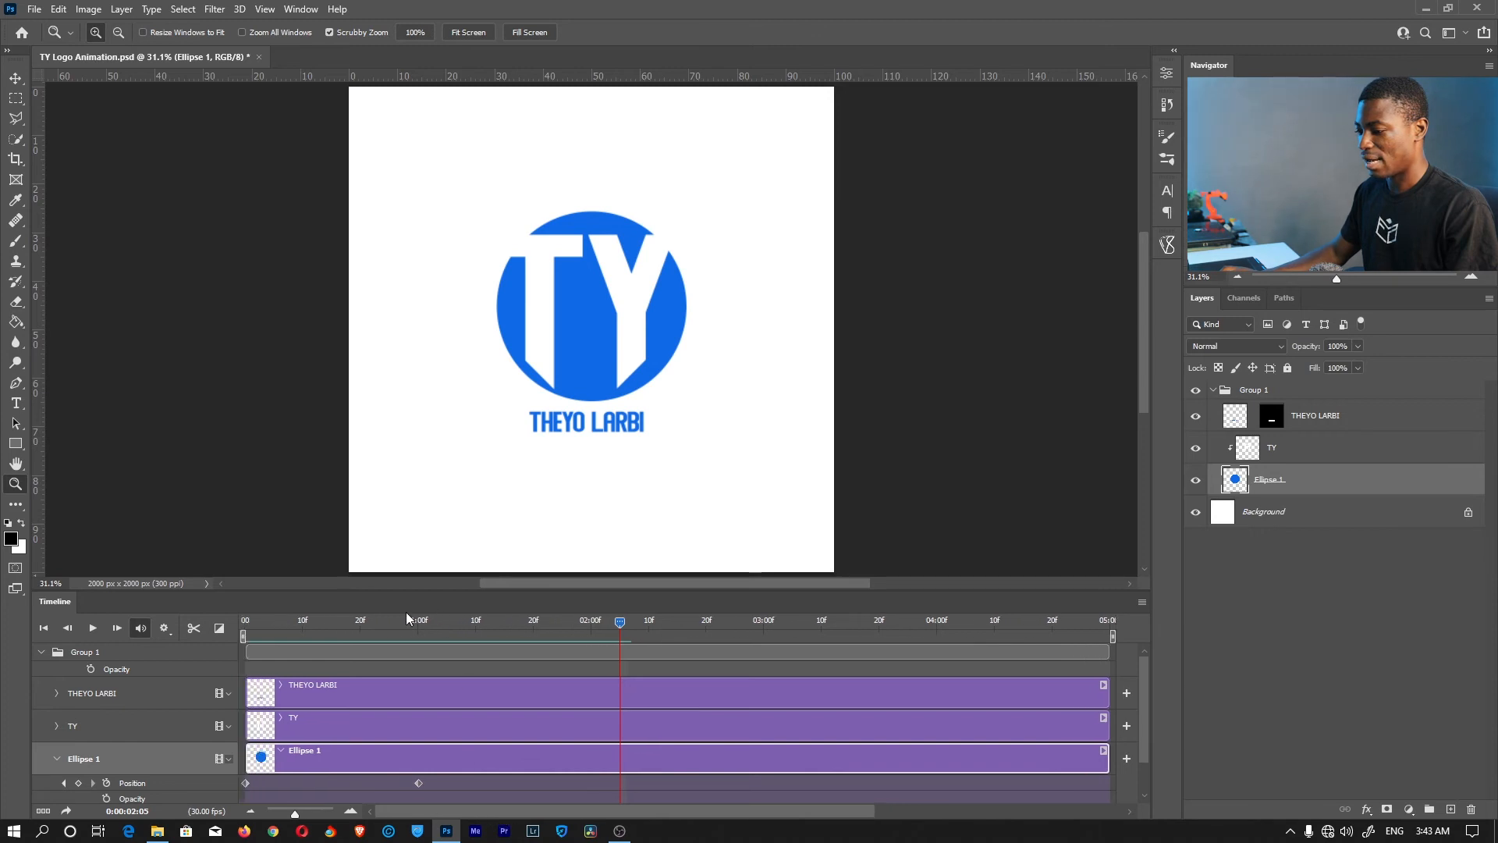
drag(440, 607, 424, 646)
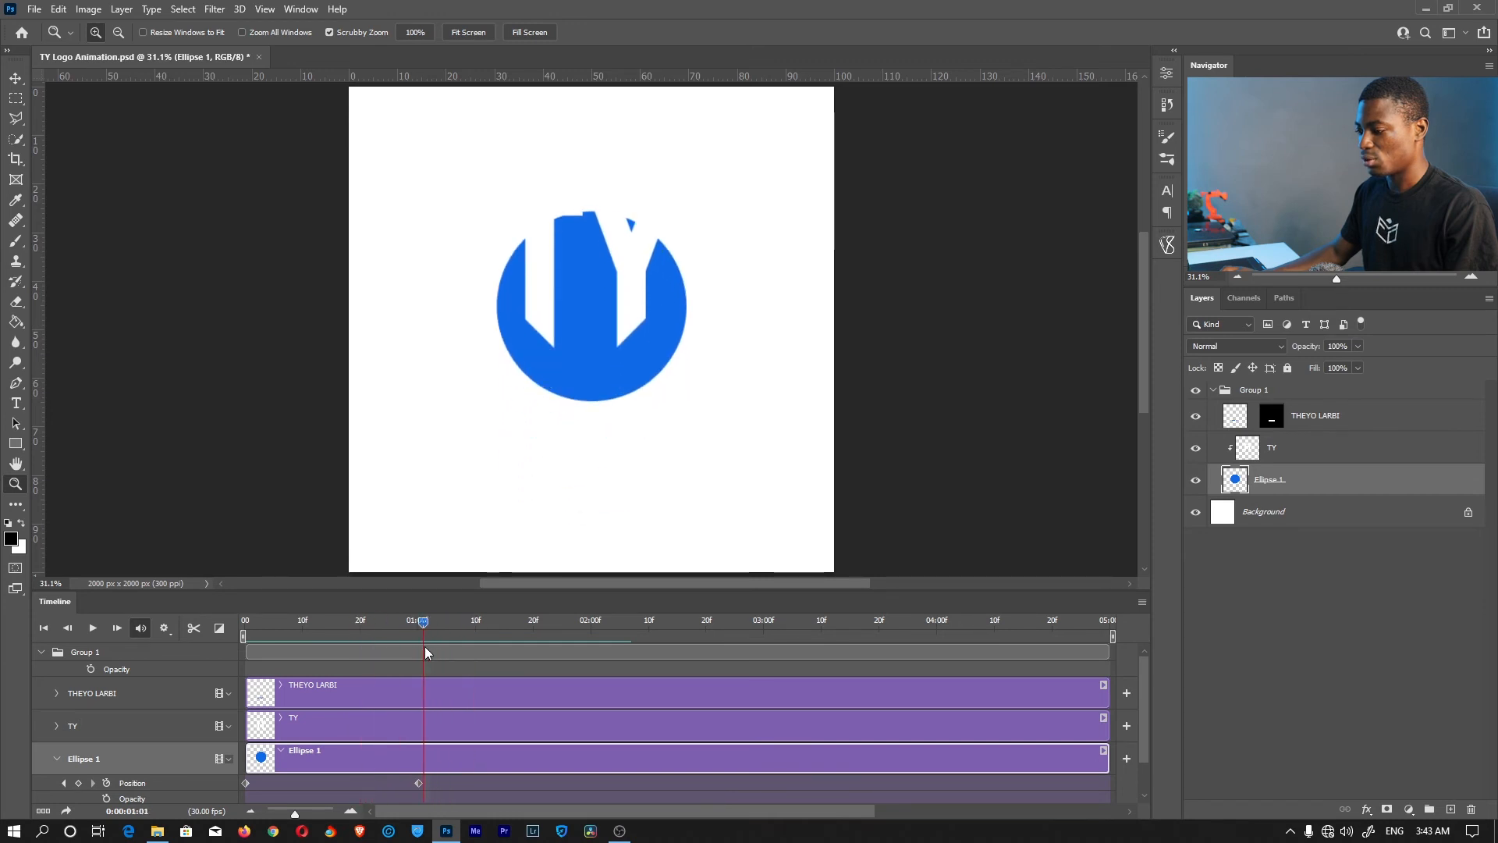
scroll(475, 773, down, 1)
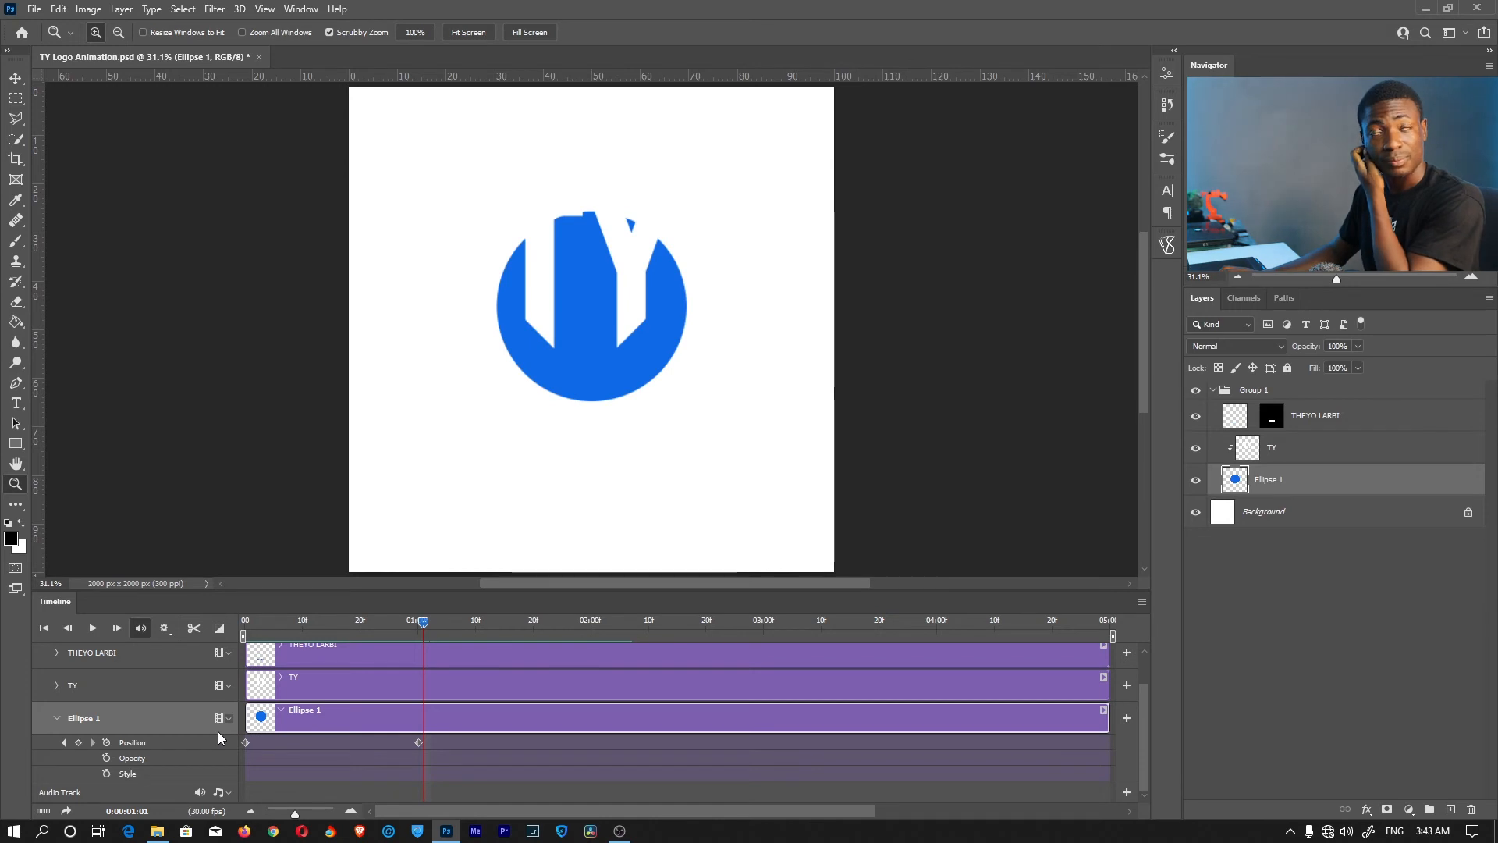
click(219, 628)
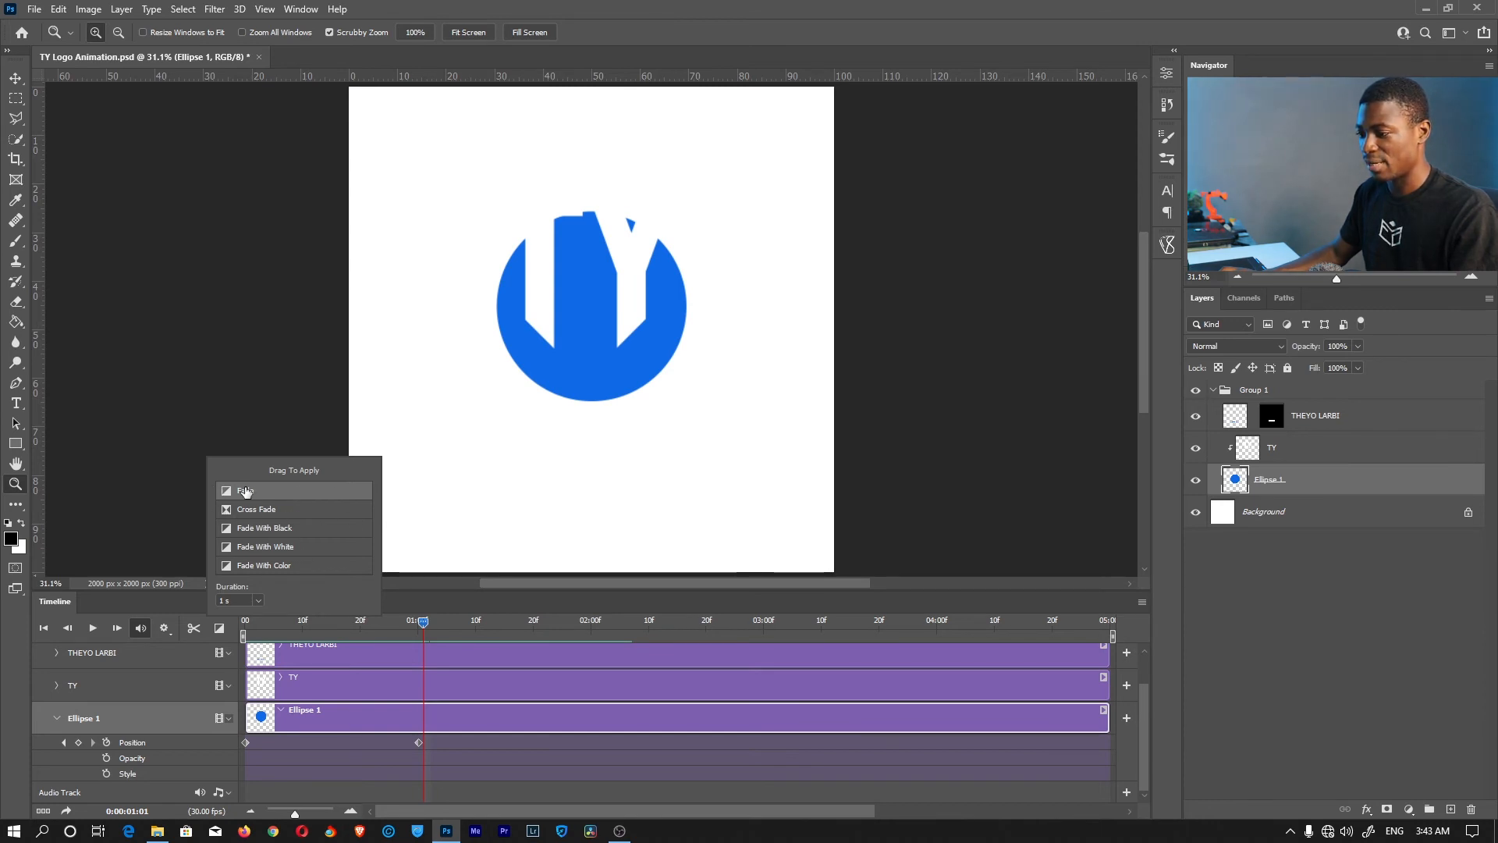
drag(261, 718, 264, 719)
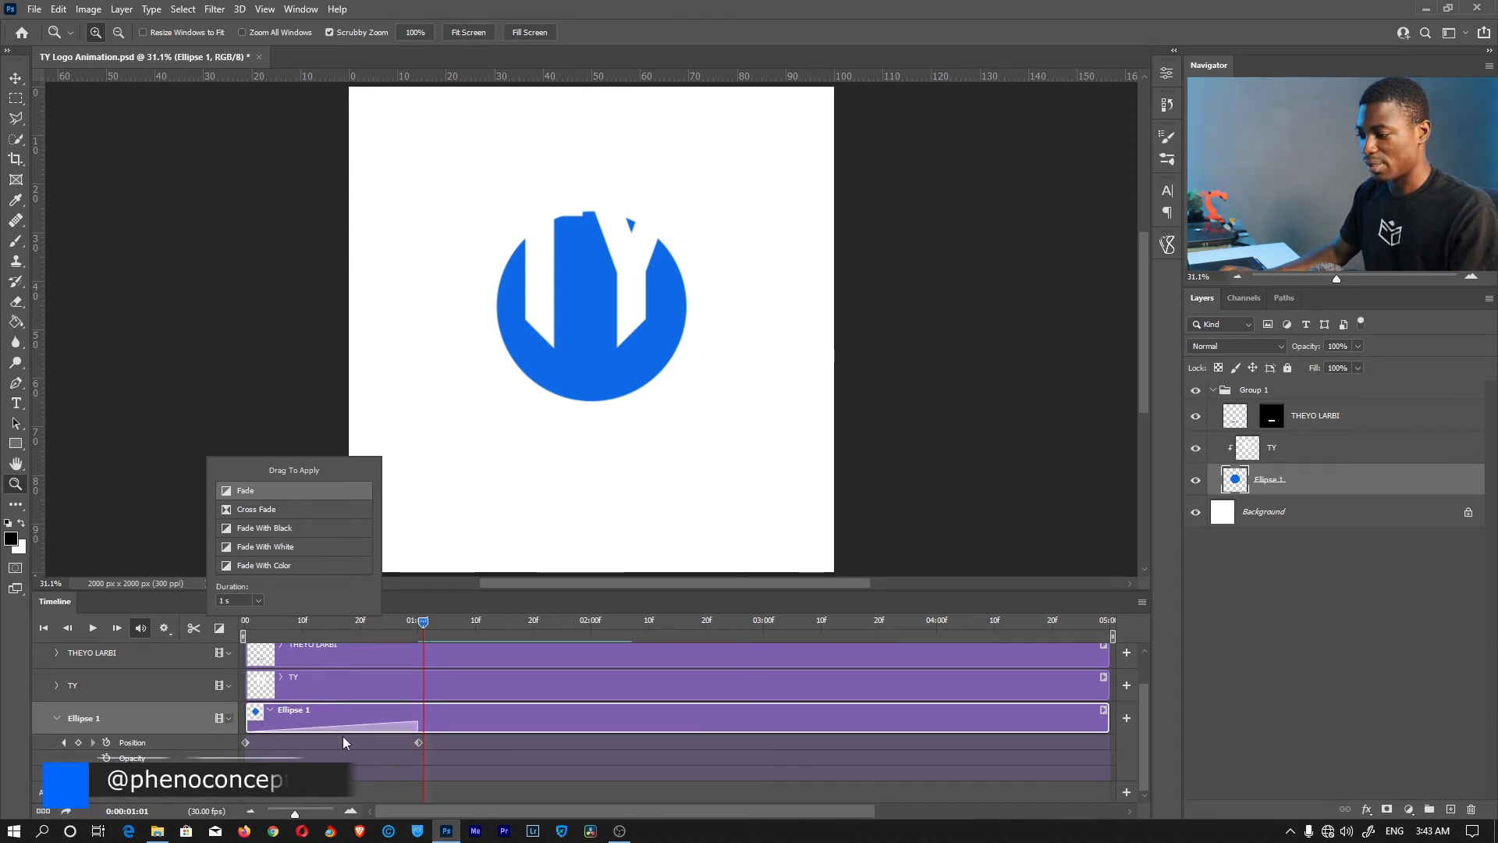
drag(414, 722, 348, 721)
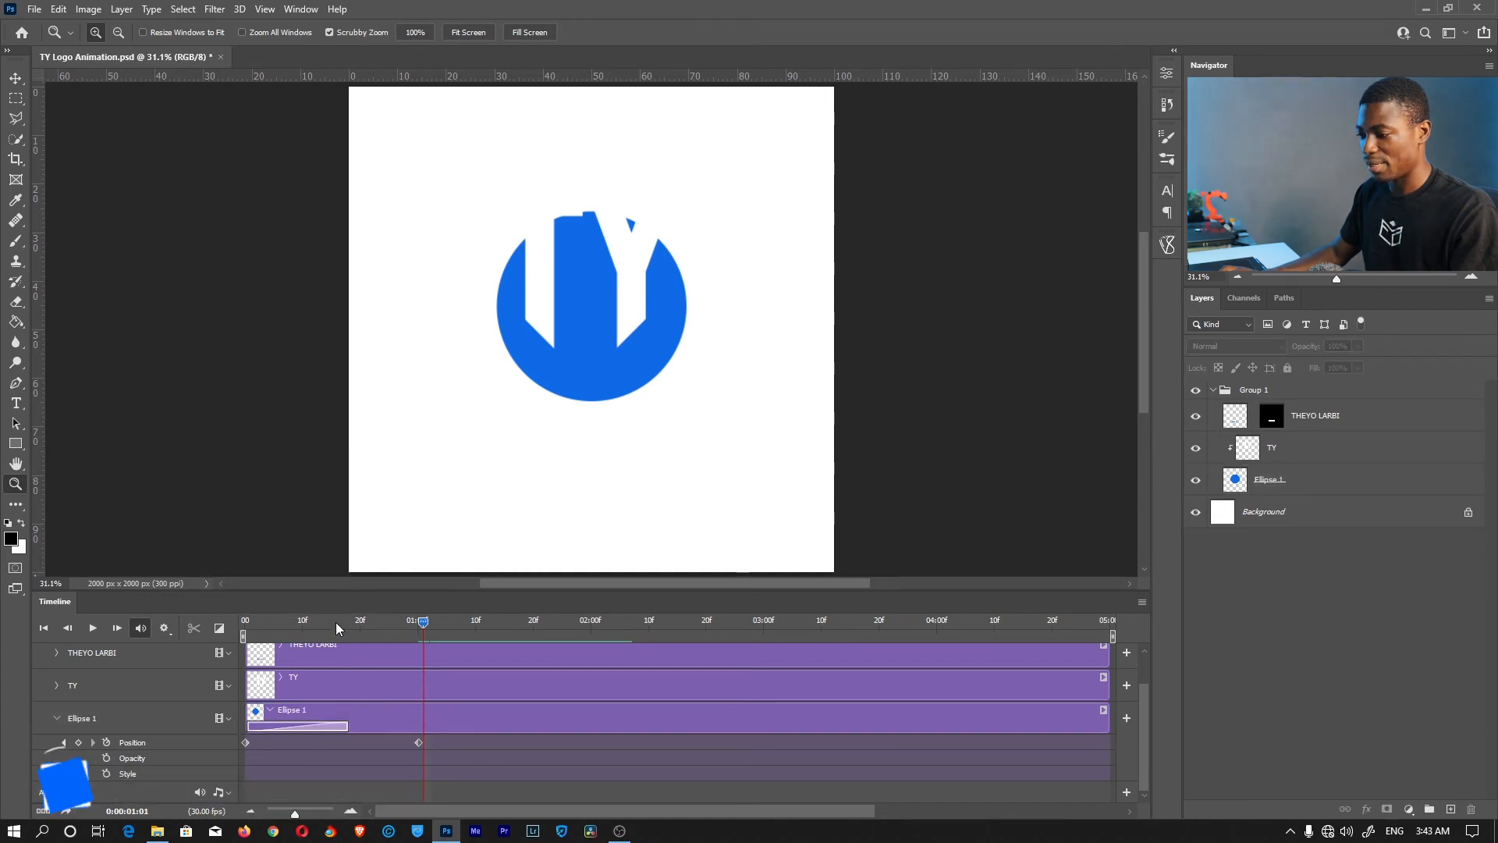
drag(423, 621, 244, 621)
Play the animation to check the circle's fade-in
key(space)
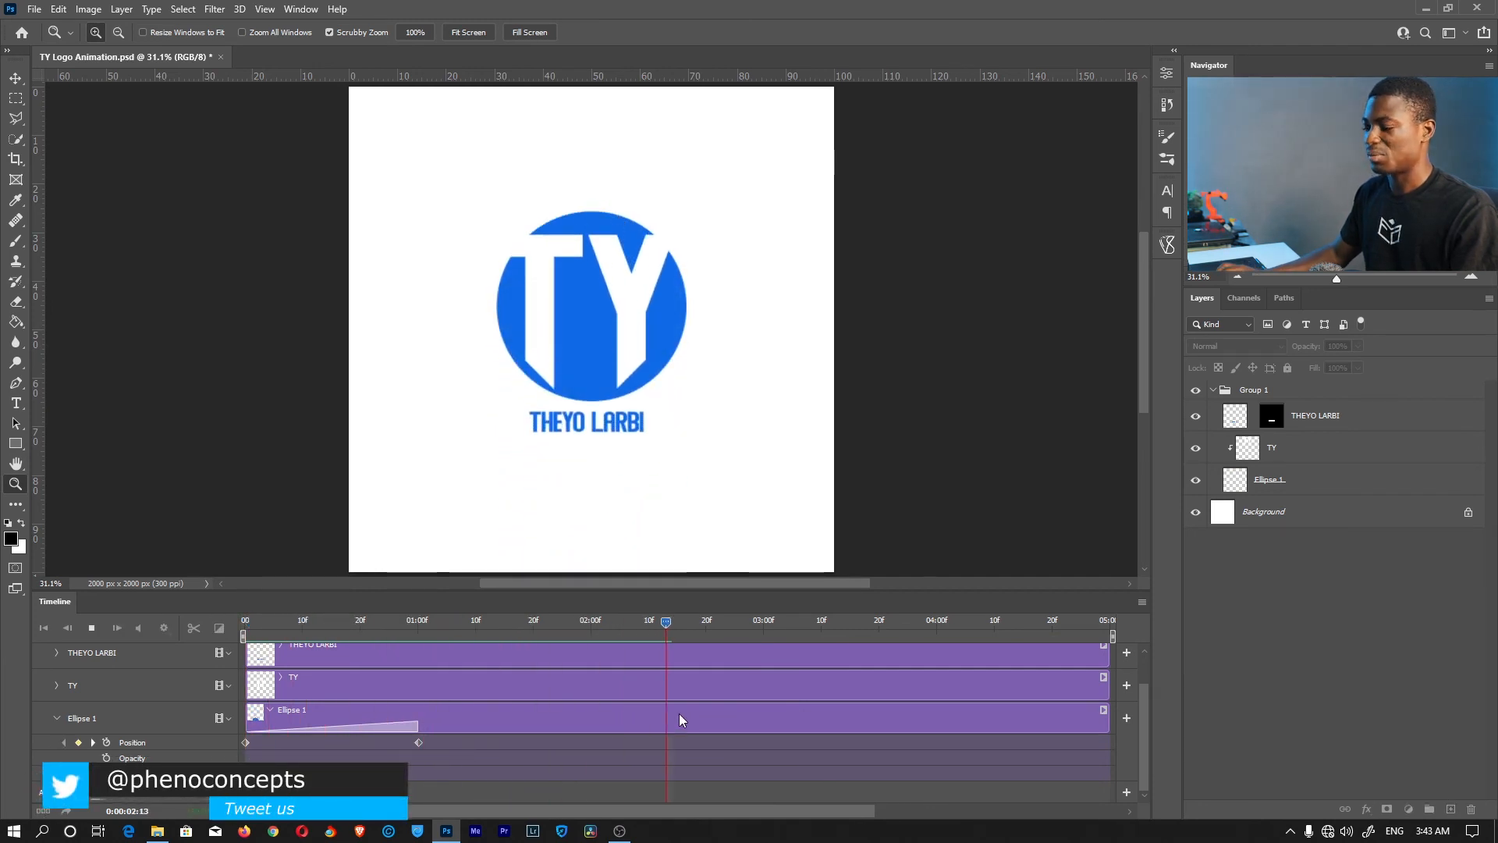
key(space)
scroll(44, 640, up, 1)
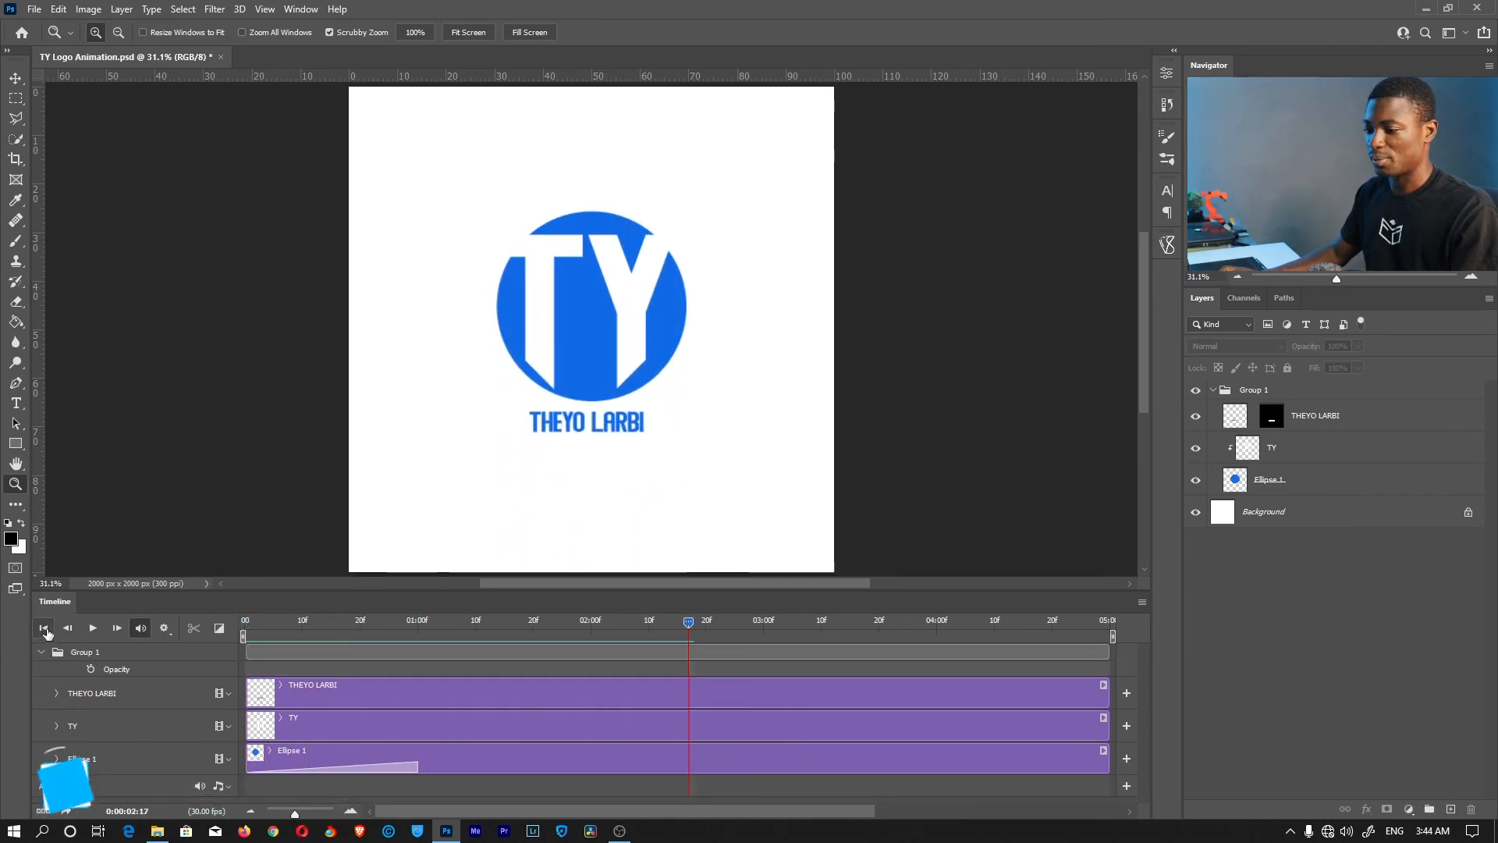